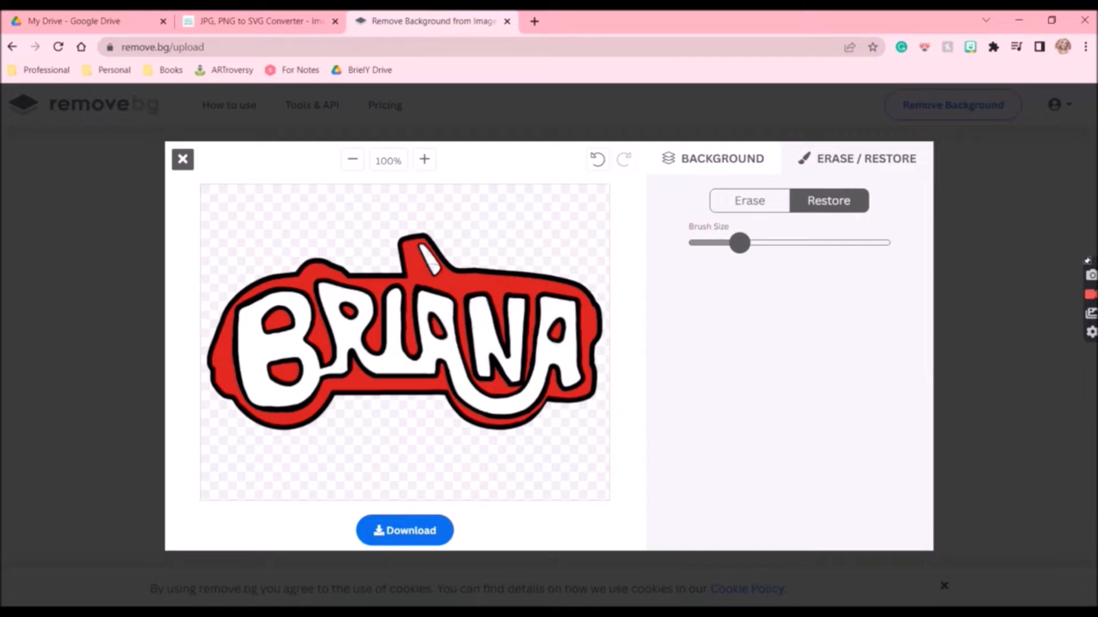
Download the background-removed Briana name image from the remove.bg editor
left_click(431, 530)
left_click(631, 377)
left_click(326, 373)
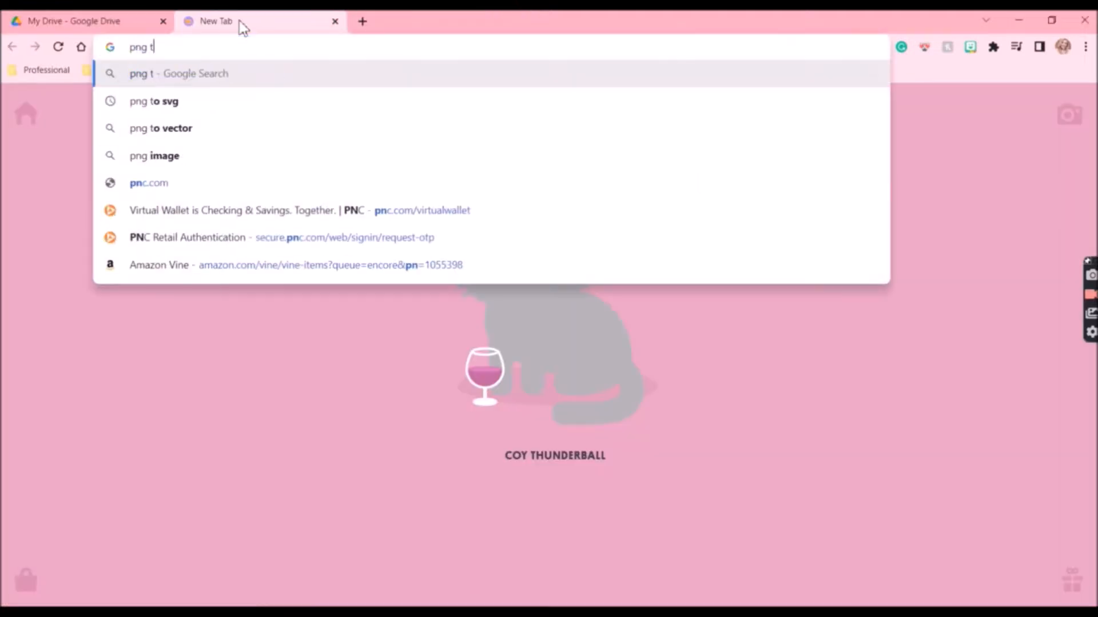
Search the web for png to svg and open the pngtosvg.com JPG, PNG to SVG converter
type("o svg")
key("Return")
scroll(404, 255, "down", 1)
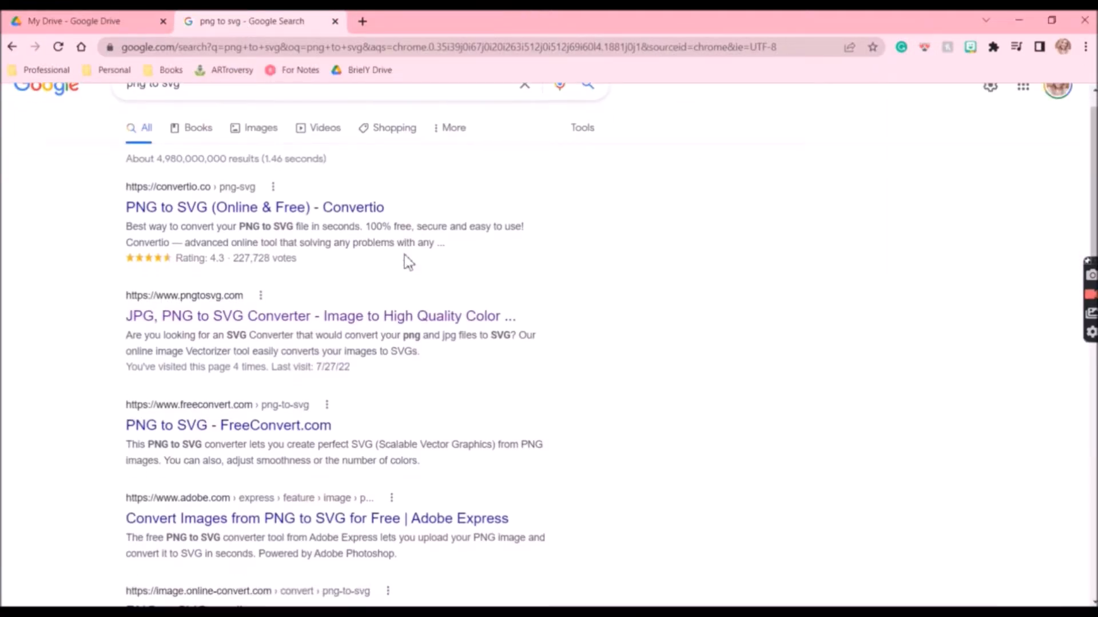
left_click(400, 318)
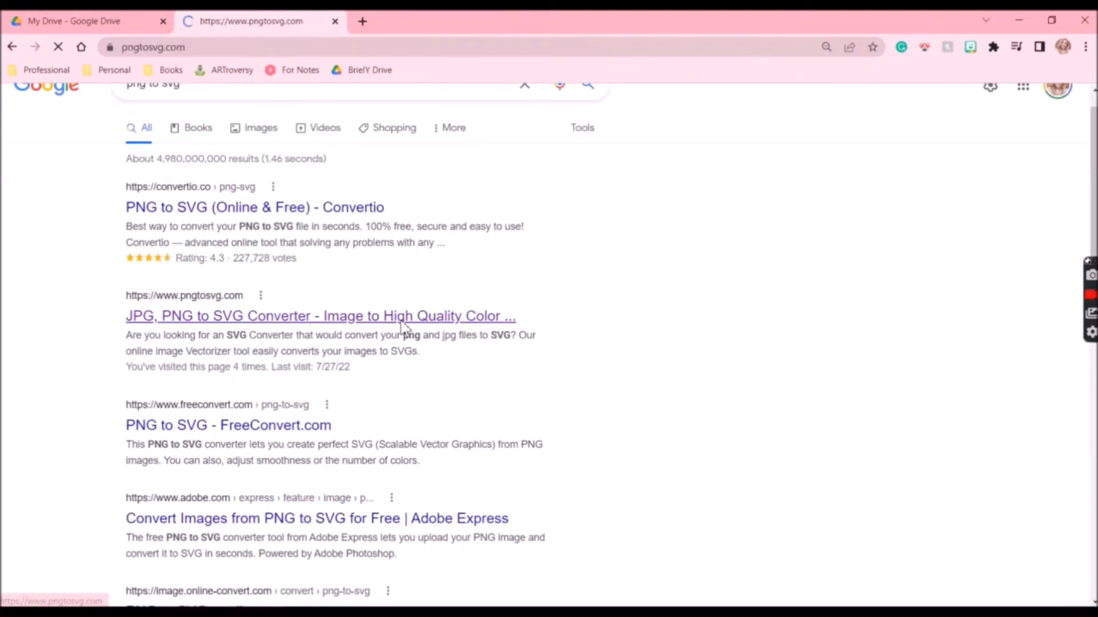
scroll(400, 315, "down", 3)
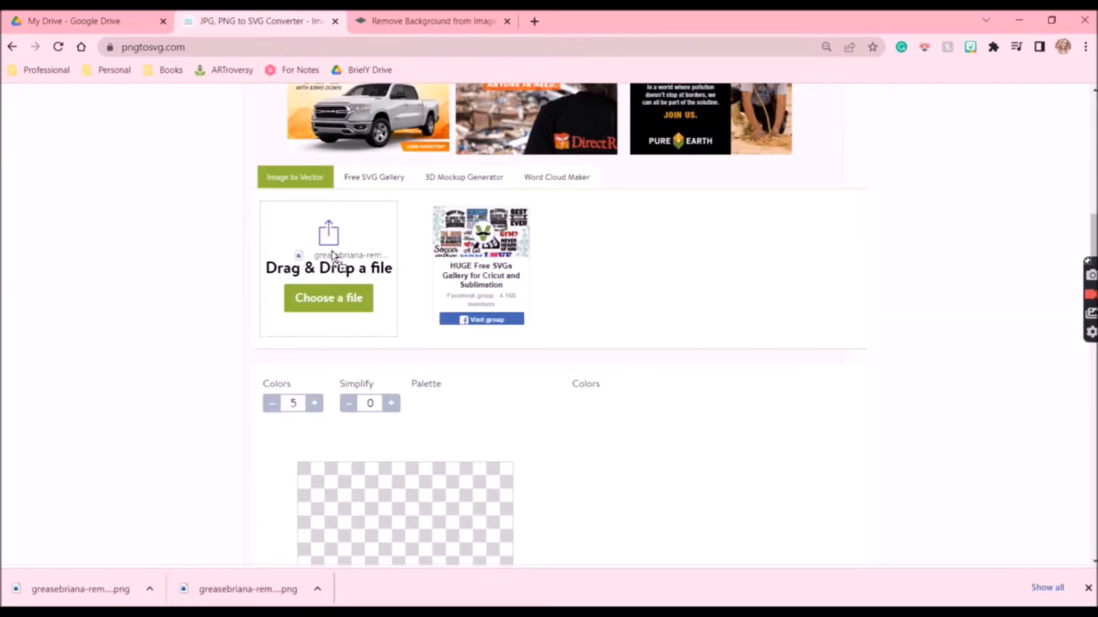
Try several Simplify levels with 3 colors, regenerating the vector preview each time
scroll(201, 426, "down", 3)
left_click(390, 207)
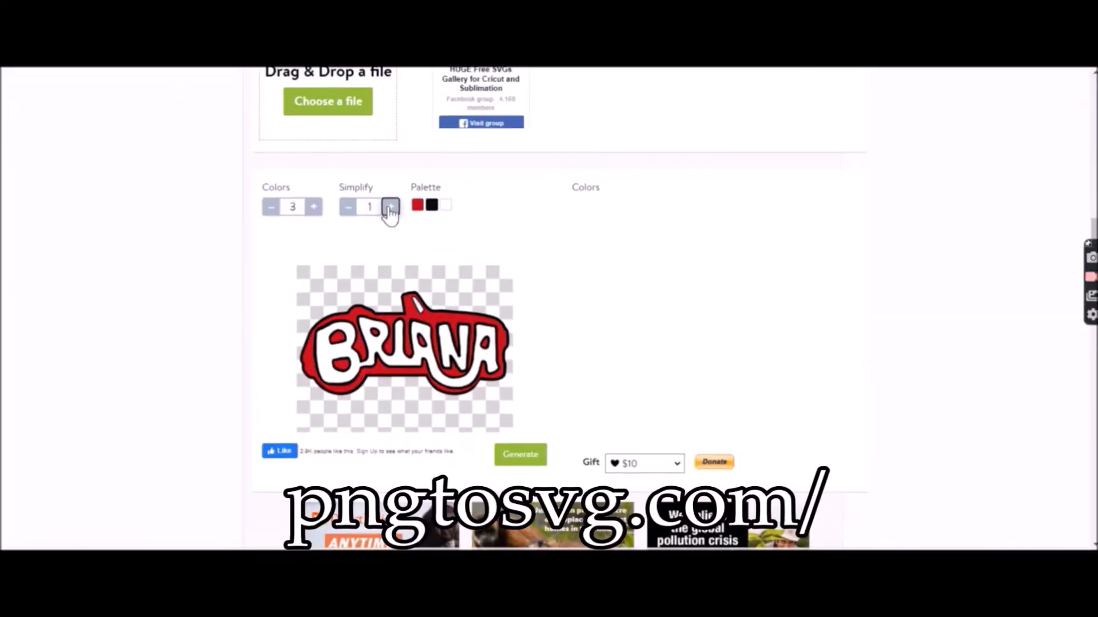
left_click(520, 454)
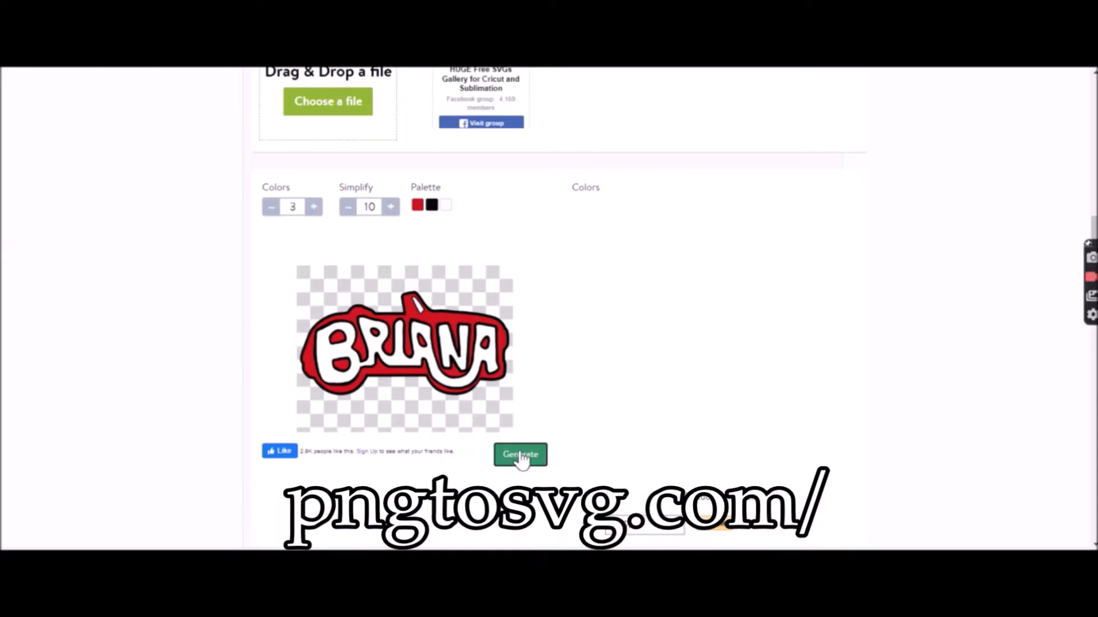
left_click(348, 208)
left_click(348, 208)
left_click(348, 208)
left_click(348, 208)
left_click(520, 455)
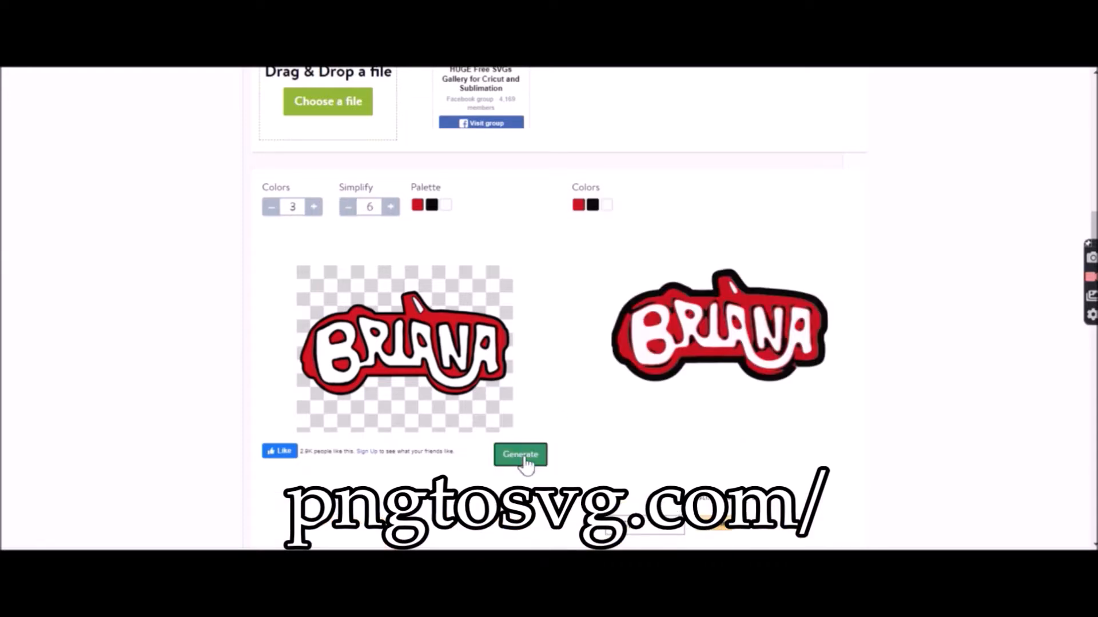
left_click(348, 207)
left_click(348, 206)
left_click(522, 455)
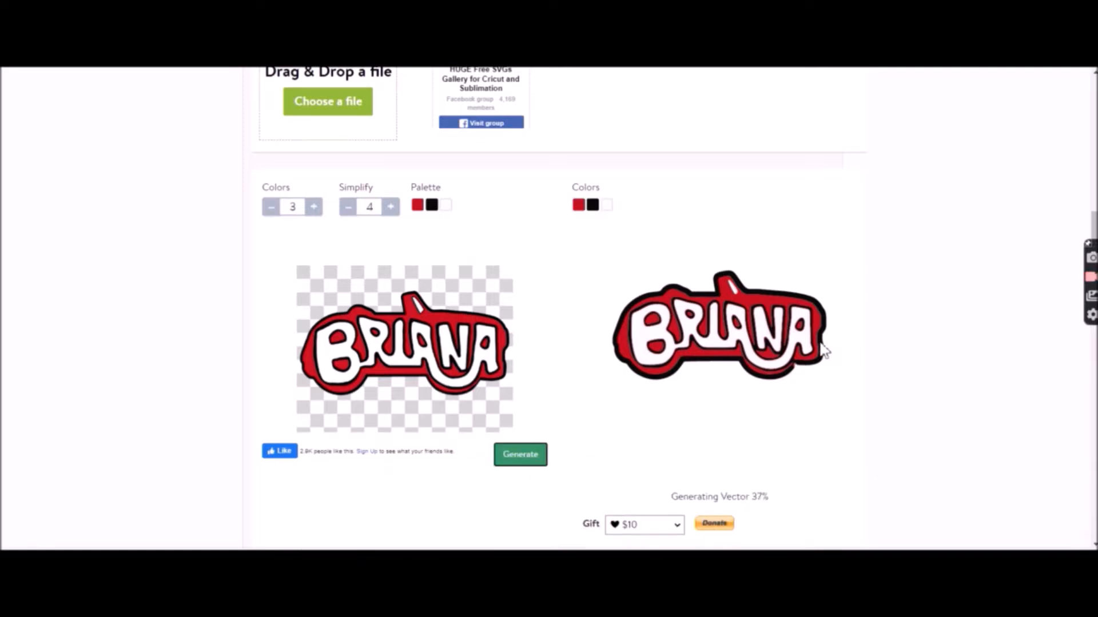
left_click(391, 207)
left_click(390, 207)
left_click(520, 455)
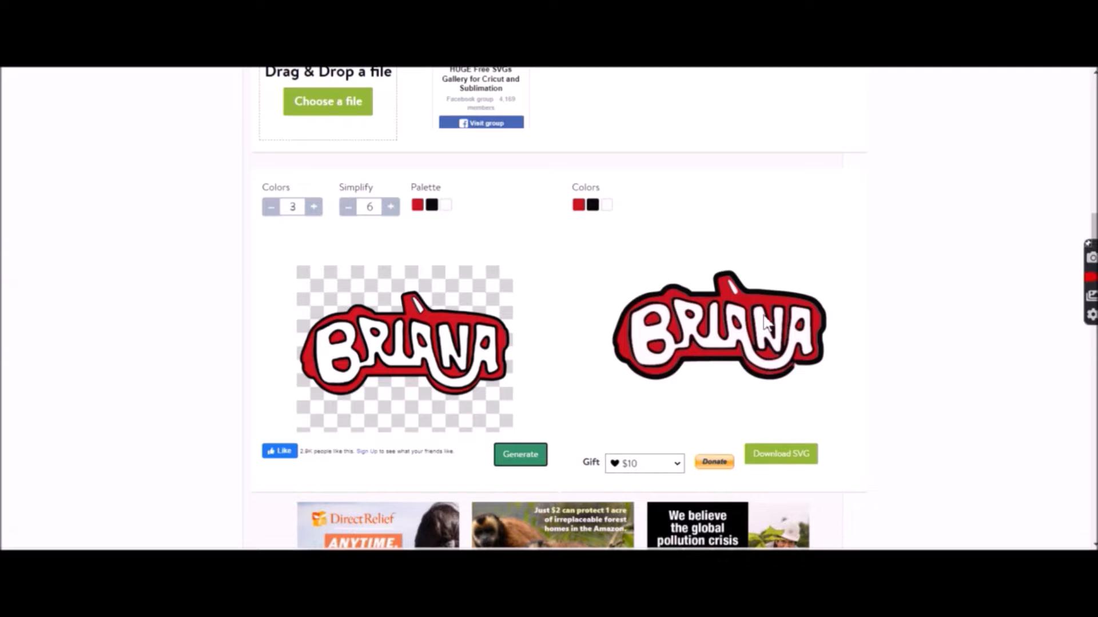
Generate the vector with Simplify at 5 and save the SVG as BrianaGrease
left_click(348, 207)
left_click(521, 454)
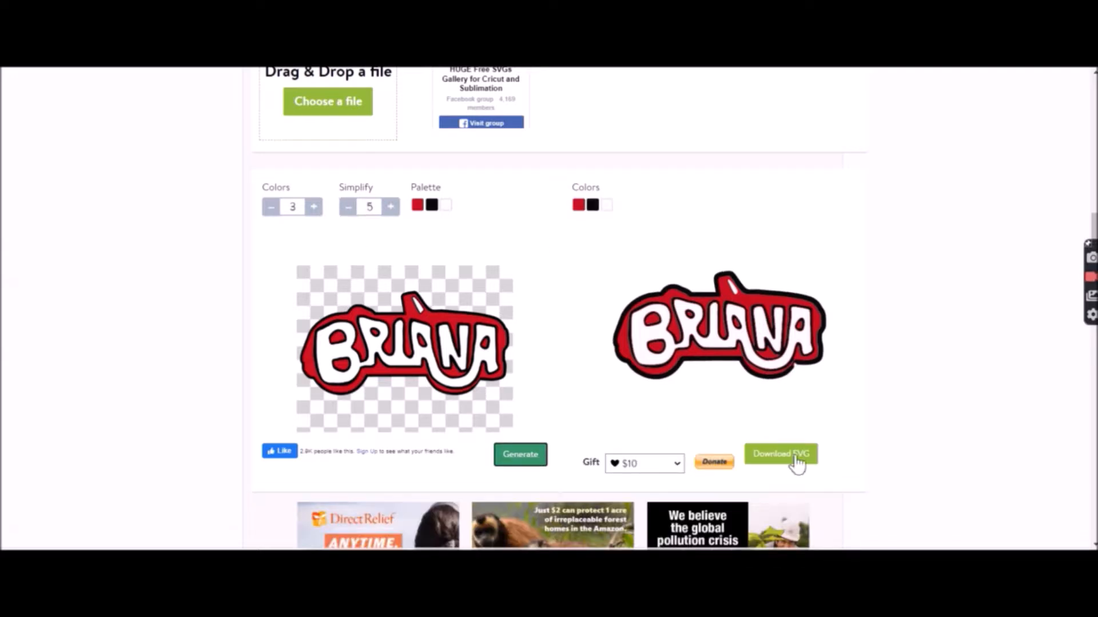
left_click(797, 453)
left_click(212, 309)
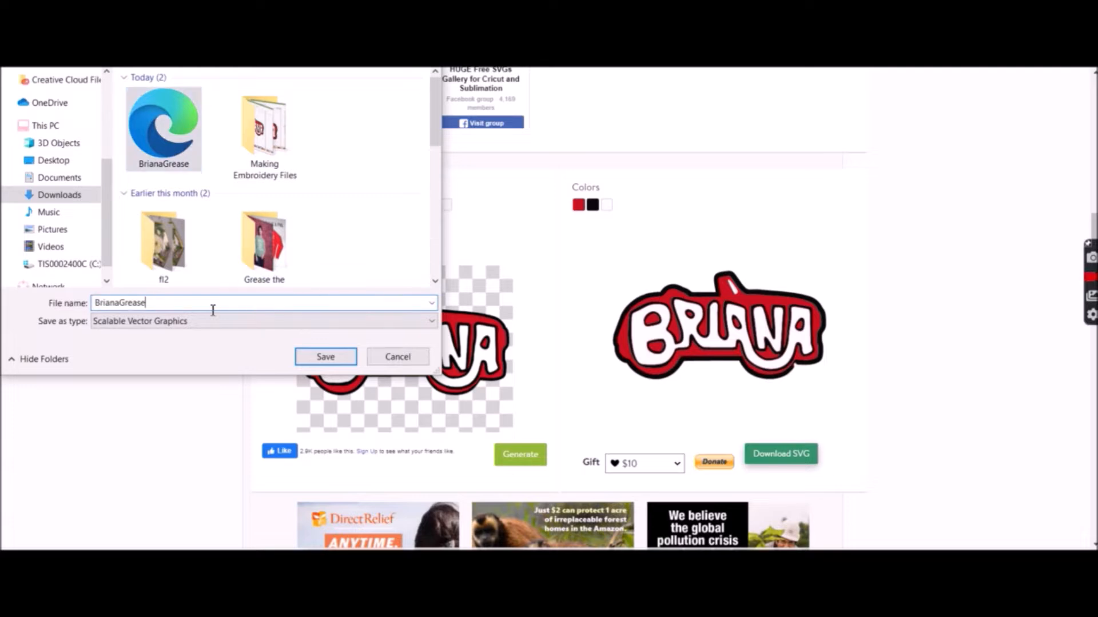
key("Return")
Switch to Inkscape and delete the selected object from the open document
left_click(248, 606)
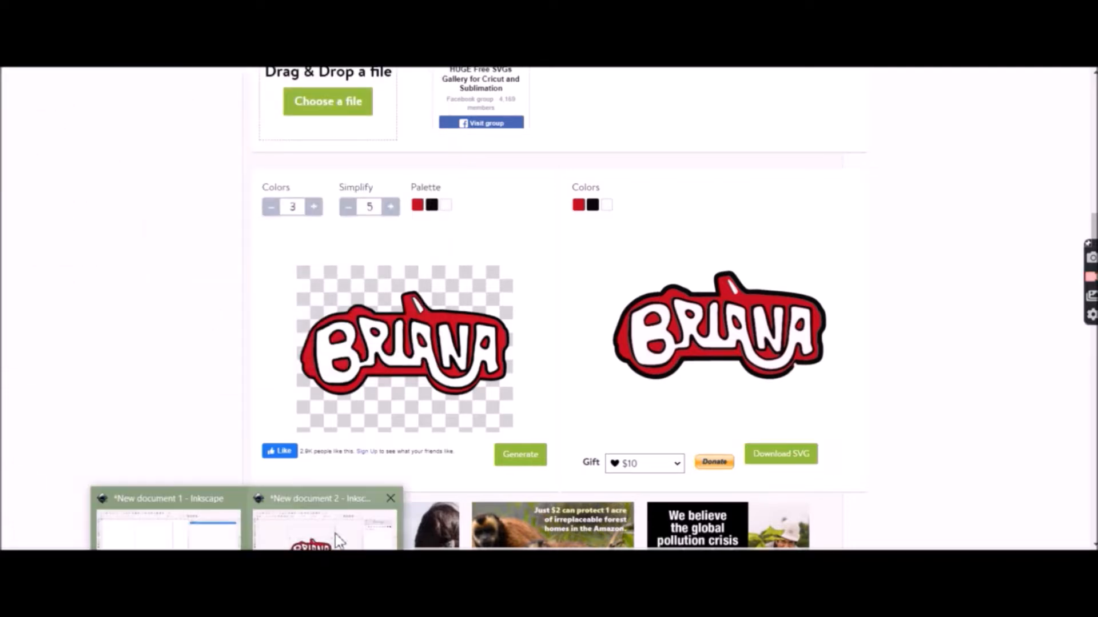
left_click(329, 546)
left_click(550, 328)
key("Delete")
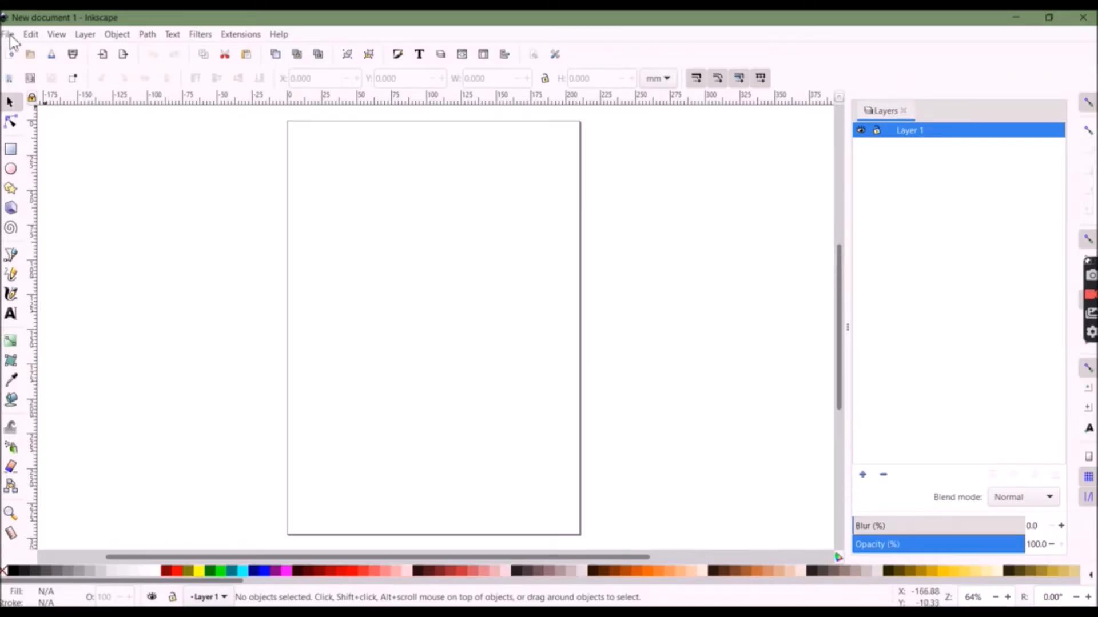
left_click(8, 35)
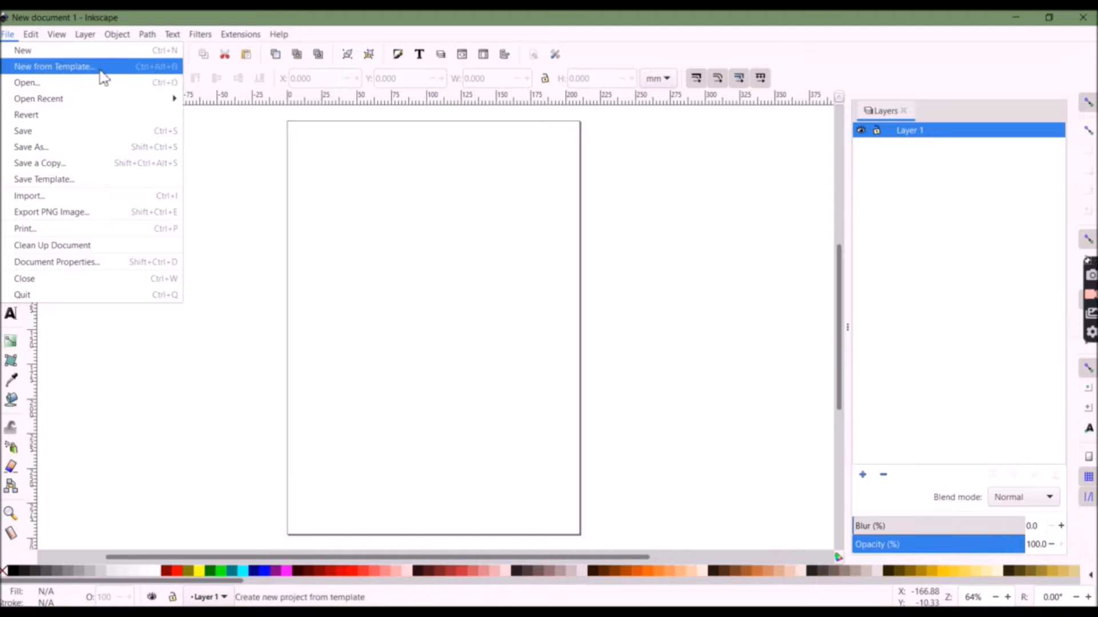
left_click(102, 273)
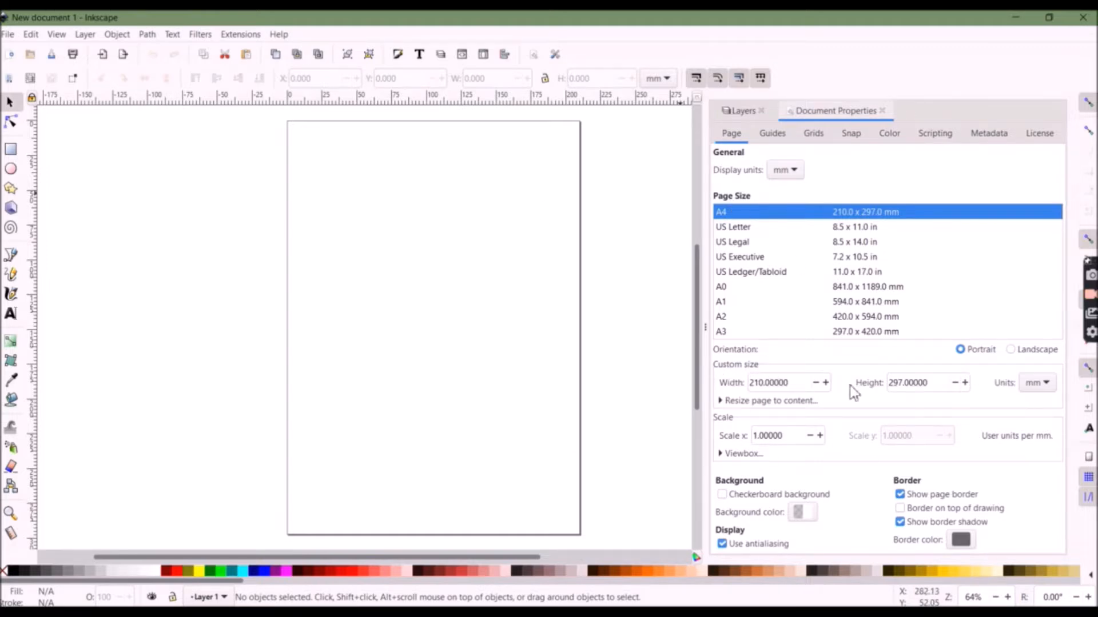
left_click(826, 382)
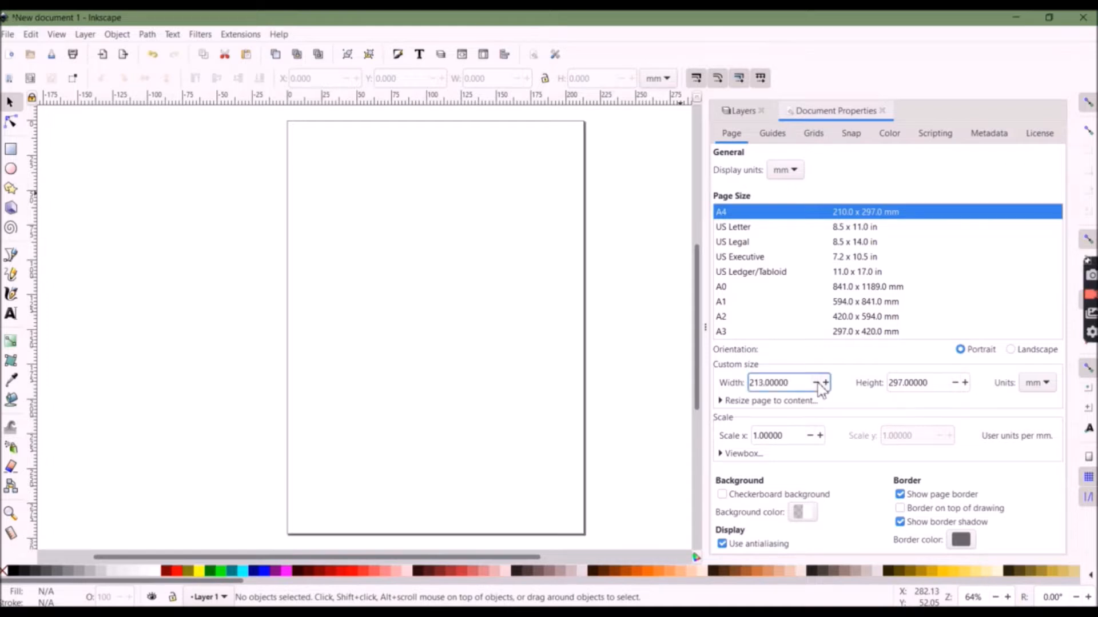
left_click(816, 383)
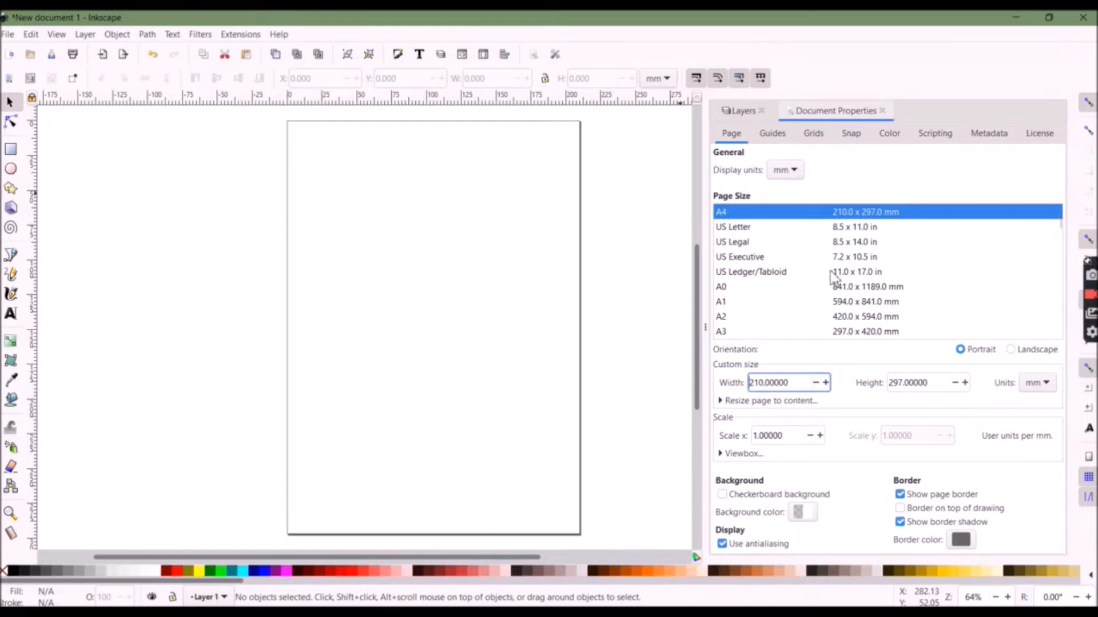
left_click(883, 111)
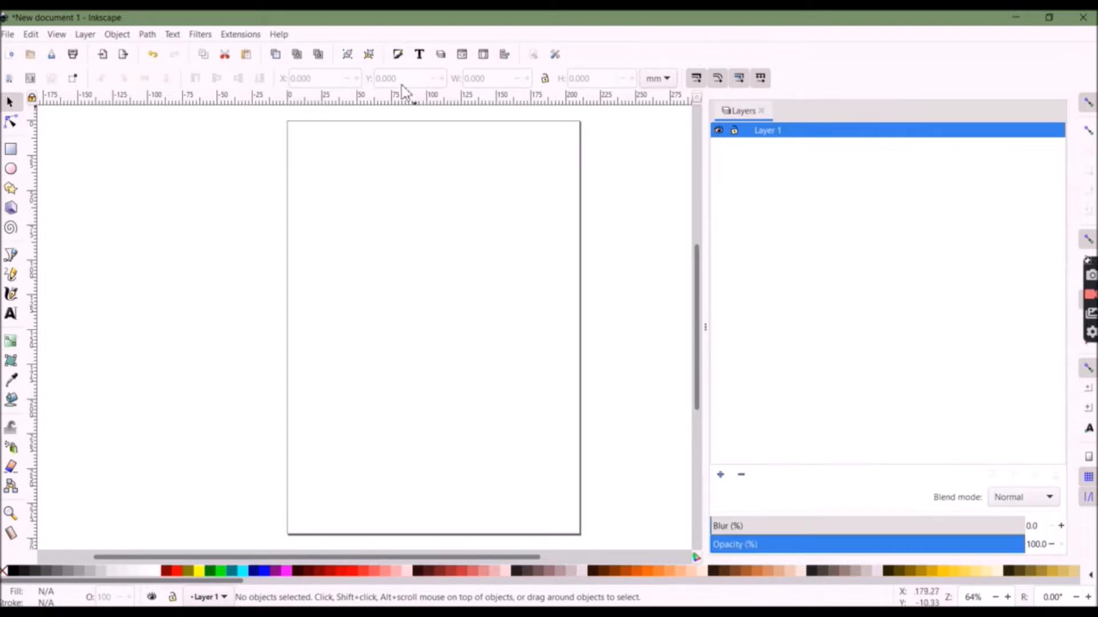
Create a new document from the 4X4 Embroidery Hoop template
left_click(10, 37)
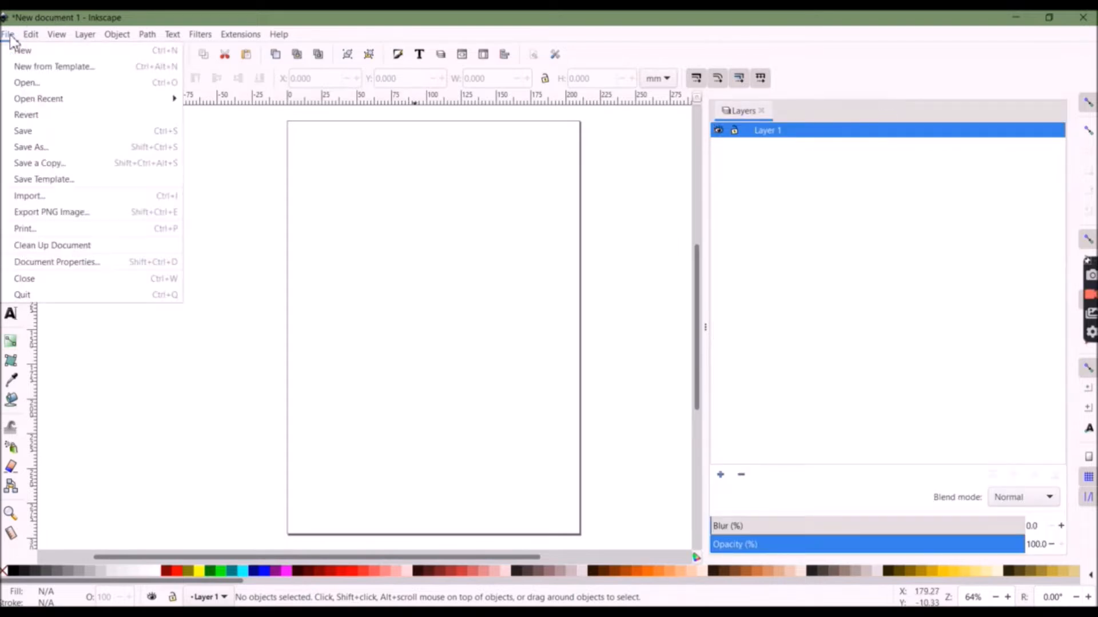
left_click(40, 66)
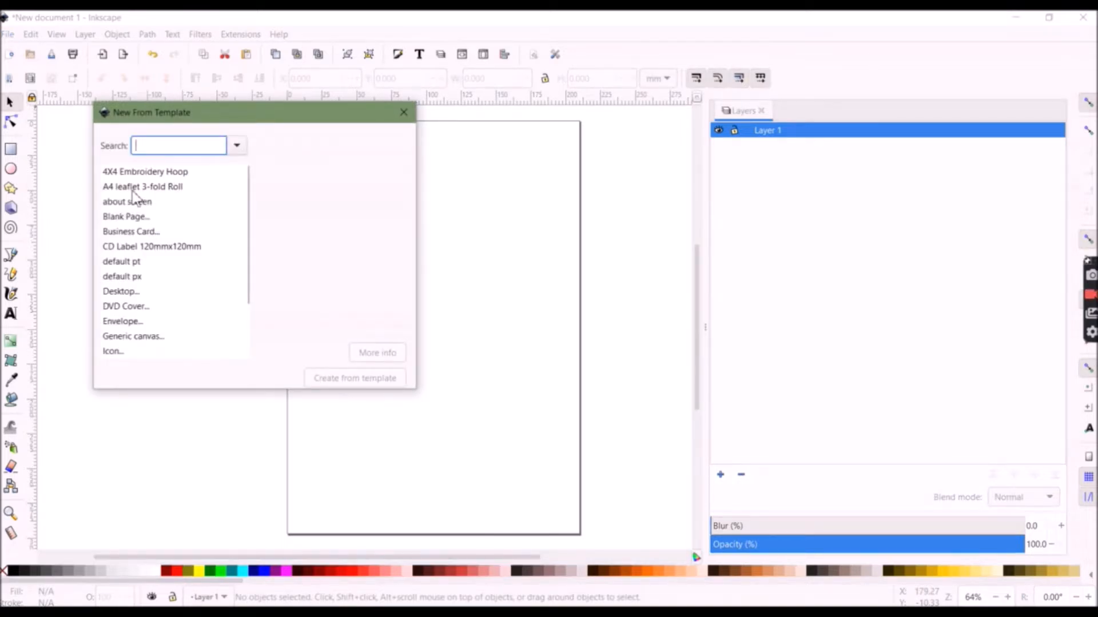
double_click(165, 179)
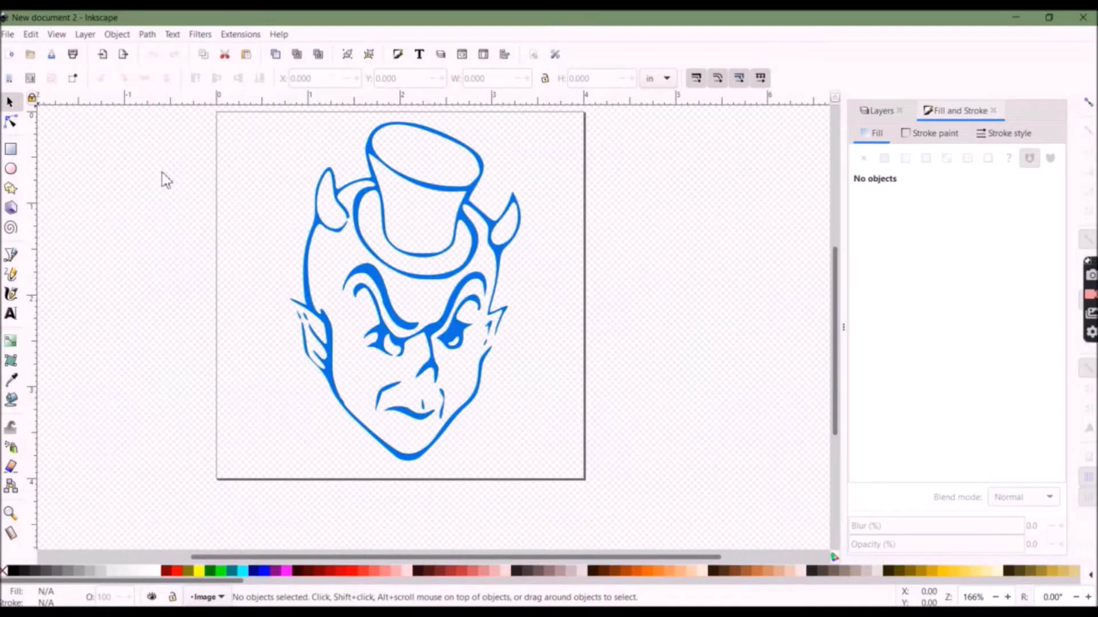
Delete the sample devil design from the hoop template
left_click(467, 422)
key("Delete")
scroll(466, 419, "up", 2)
Import the BrianaGrease SVG file into the hoop document
left_click(8, 34)
left_click(125, 195)
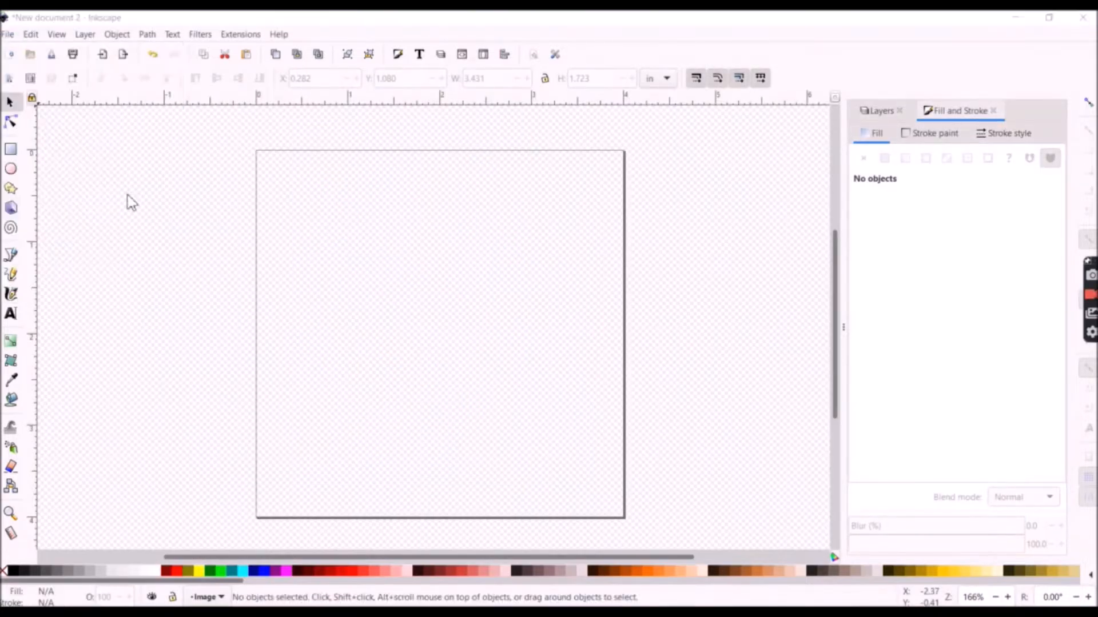
double_click(177, 110)
left_click(455, 207)
left_click(443, 225)
left_click(443, 247)
left_click_drag(270, 162, 528, 362)
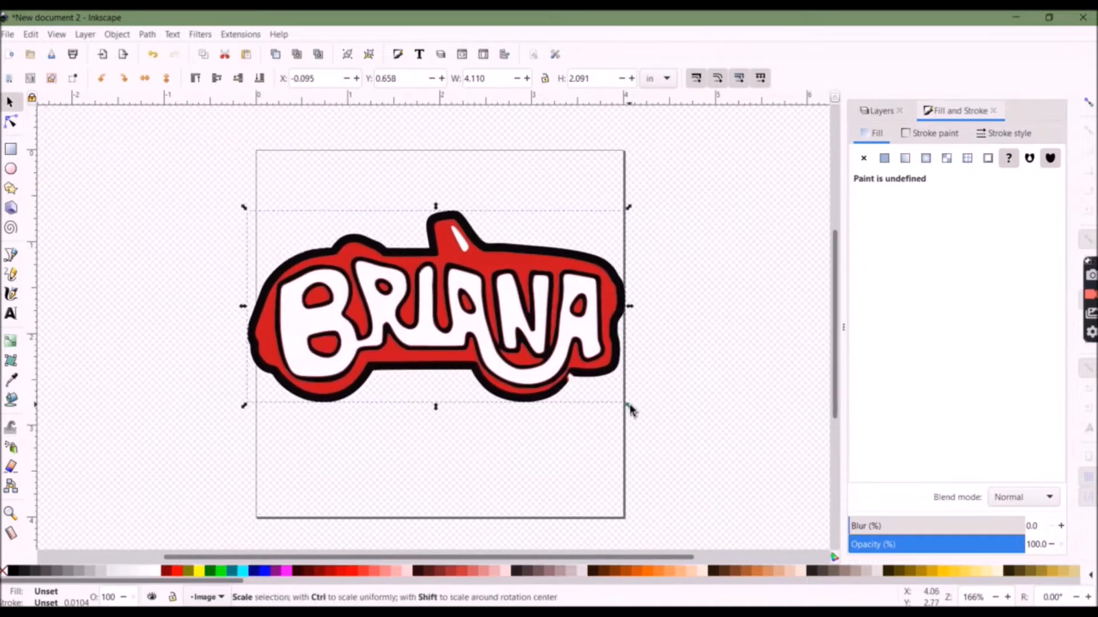
left_click_drag(630, 407, 535, 340)
left_click_drag(490, 297, 537, 323)
key("ctrl+z")
key("ctrl+z")
Scale the name design down to about 3.3 in wide and center it in the hoop
left_click_drag(630, 412, 561, 373)
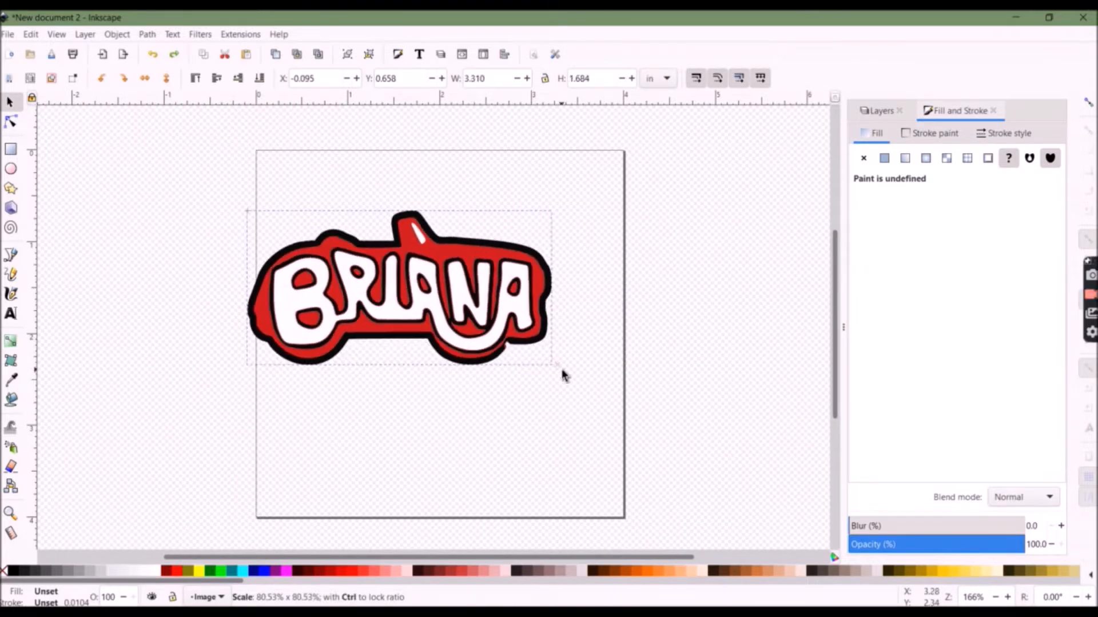
left_click_drag(400, 321, 448, 331)
Inspect the design's paths and its White and Black layers with the Node tool and Layers panel
left_click(11, 122)
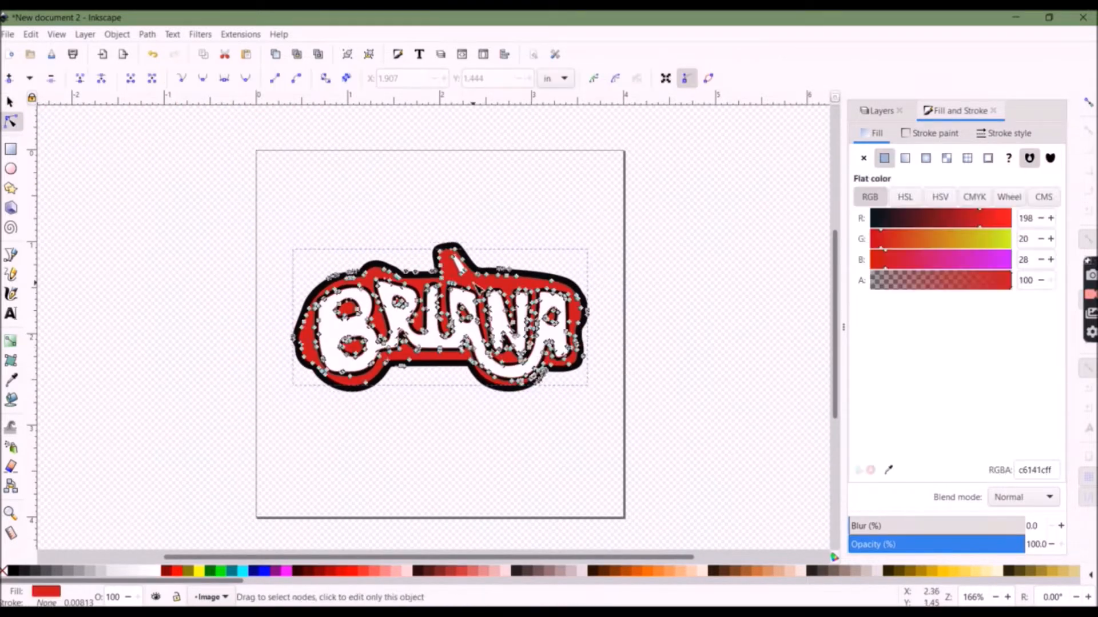
left_click(435, 342)
left_click(436, 342)
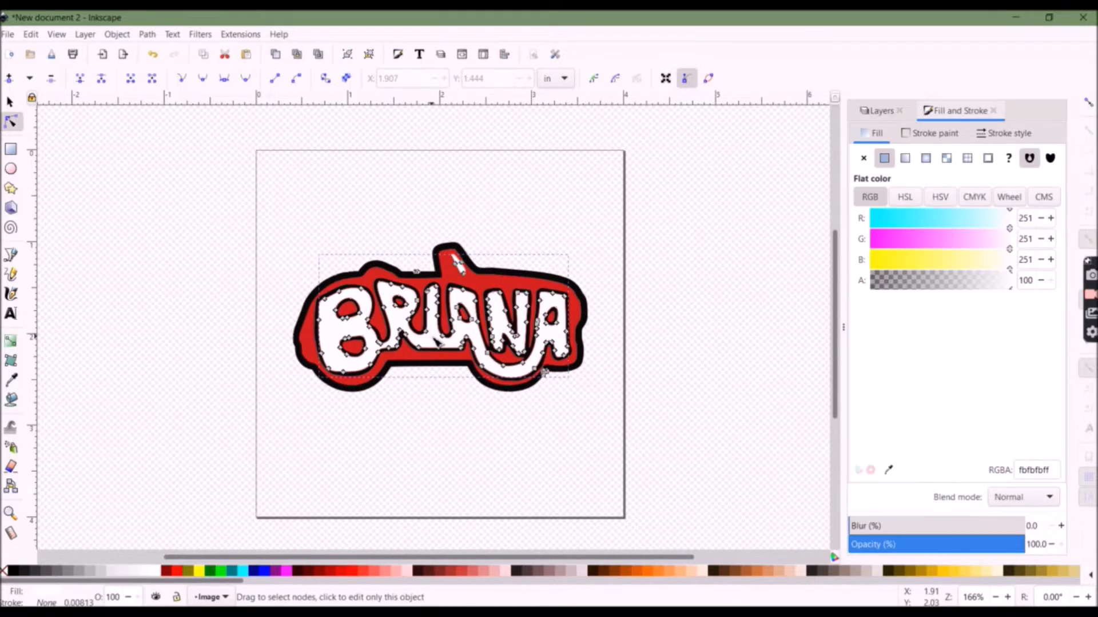
left_click(866, 114)
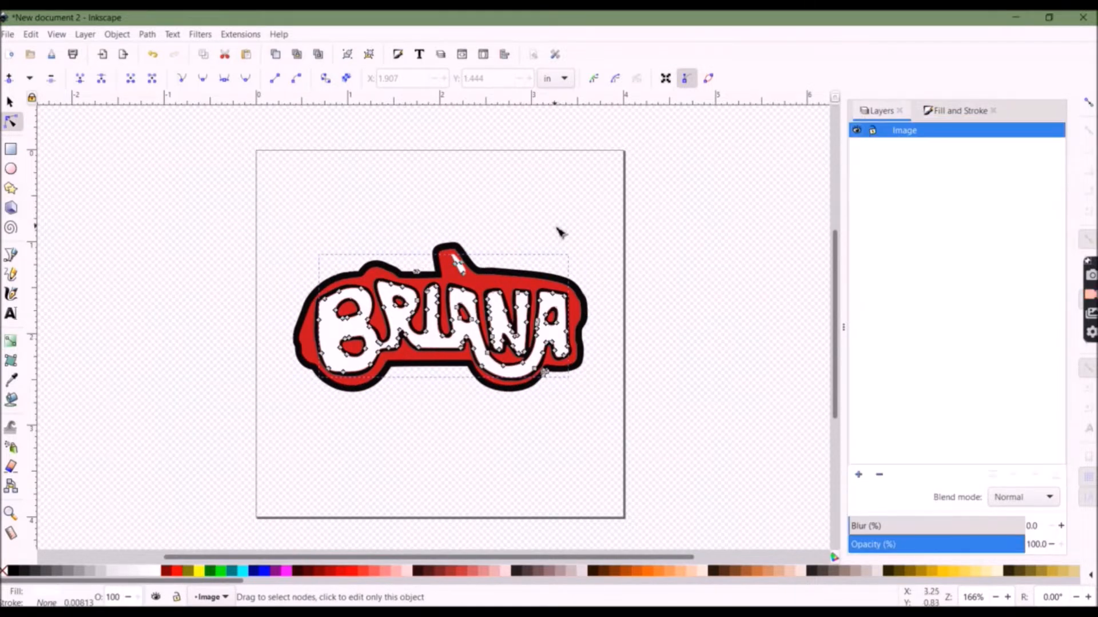
key("s")
left_click(950, 112)
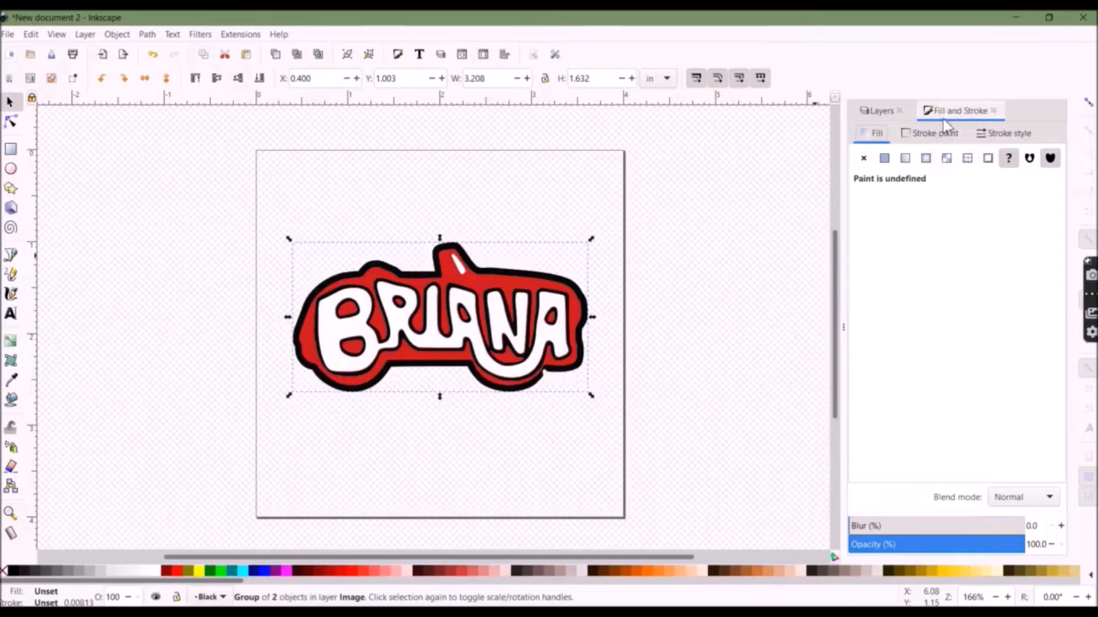
left_click(878, 113)
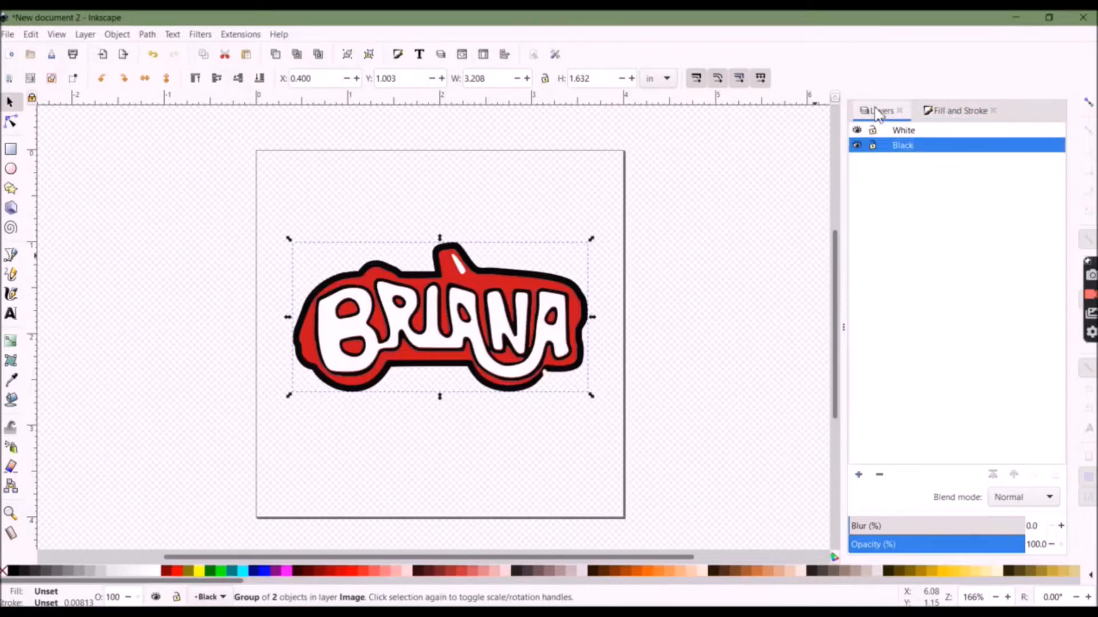
Select the black outline path in the Black layer and cut it
left_click(13, 125)
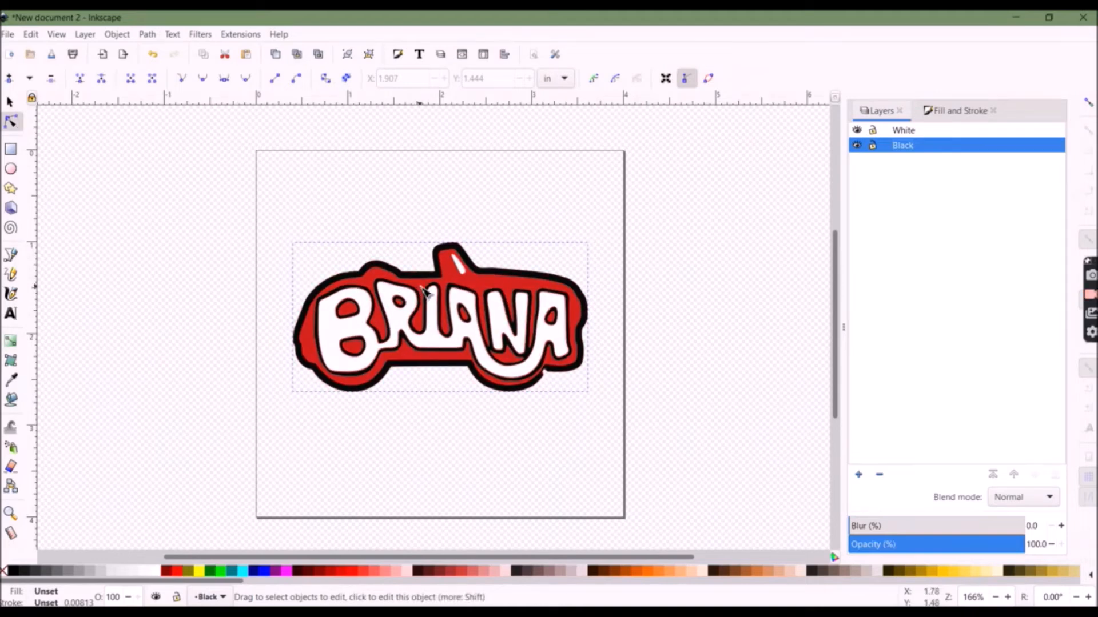
left_click(456, 284)
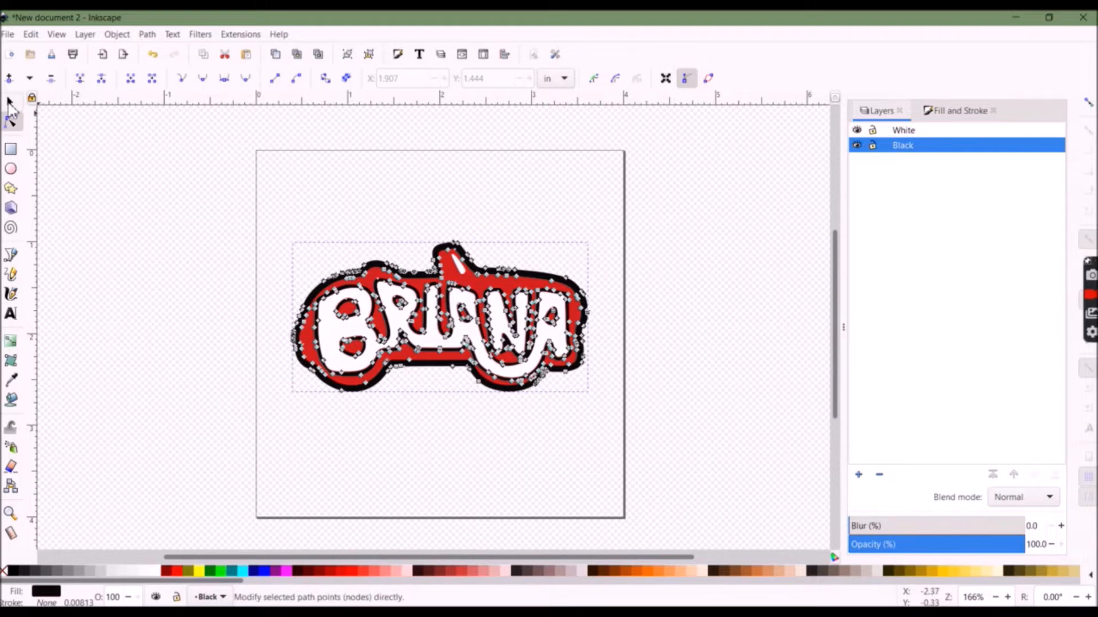
left_click(9, 101)
key("ctrl")
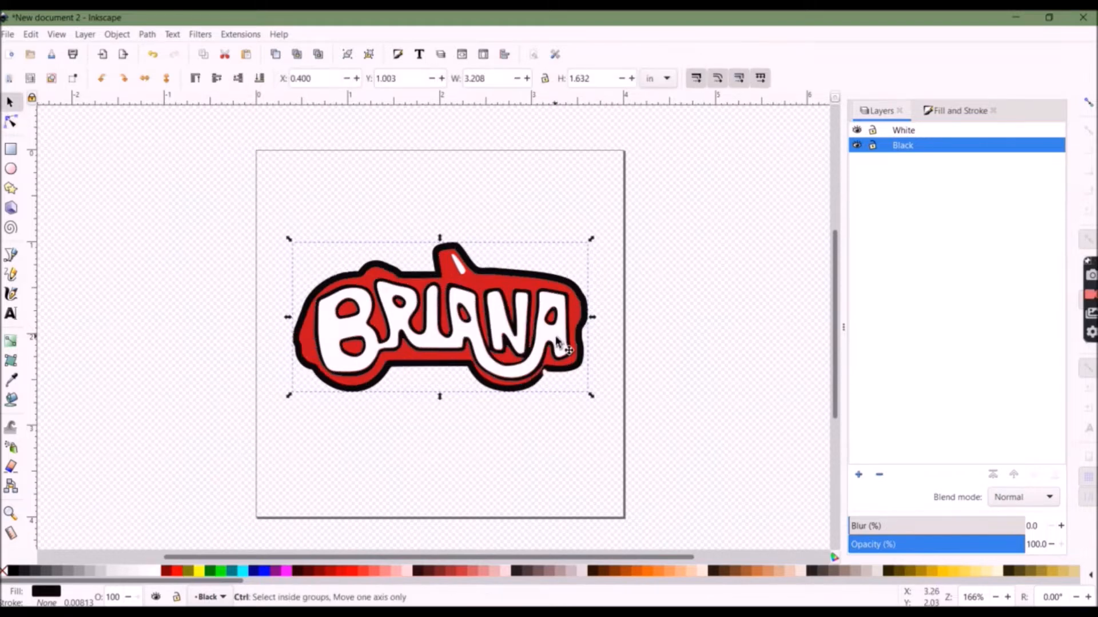
key("ctrl+x")
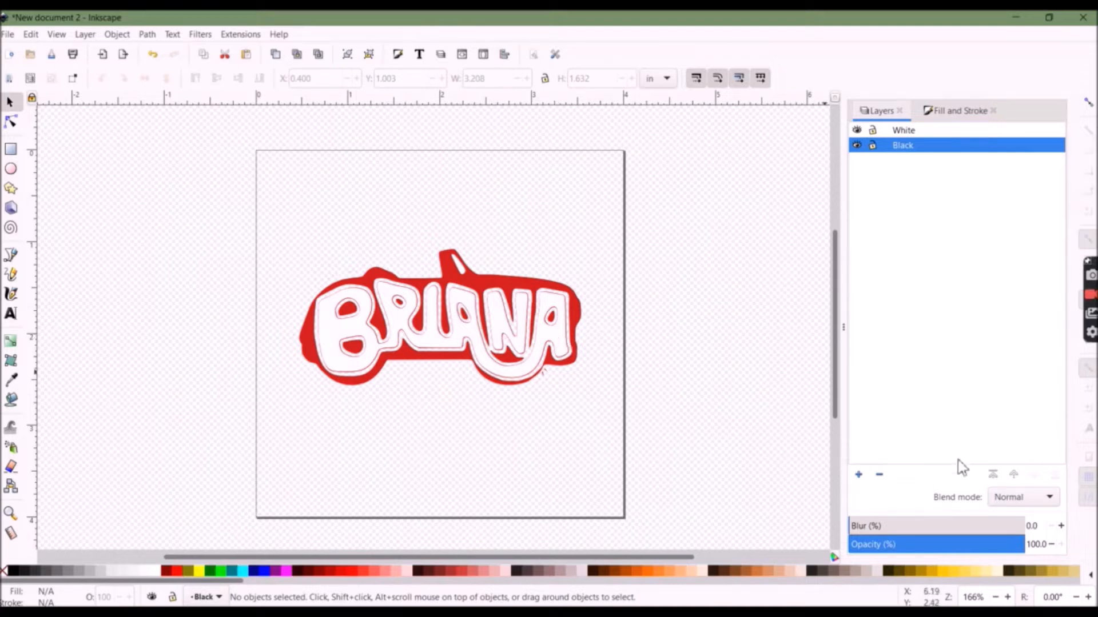
Rename the Black layer to Red
right_click(922, 152)
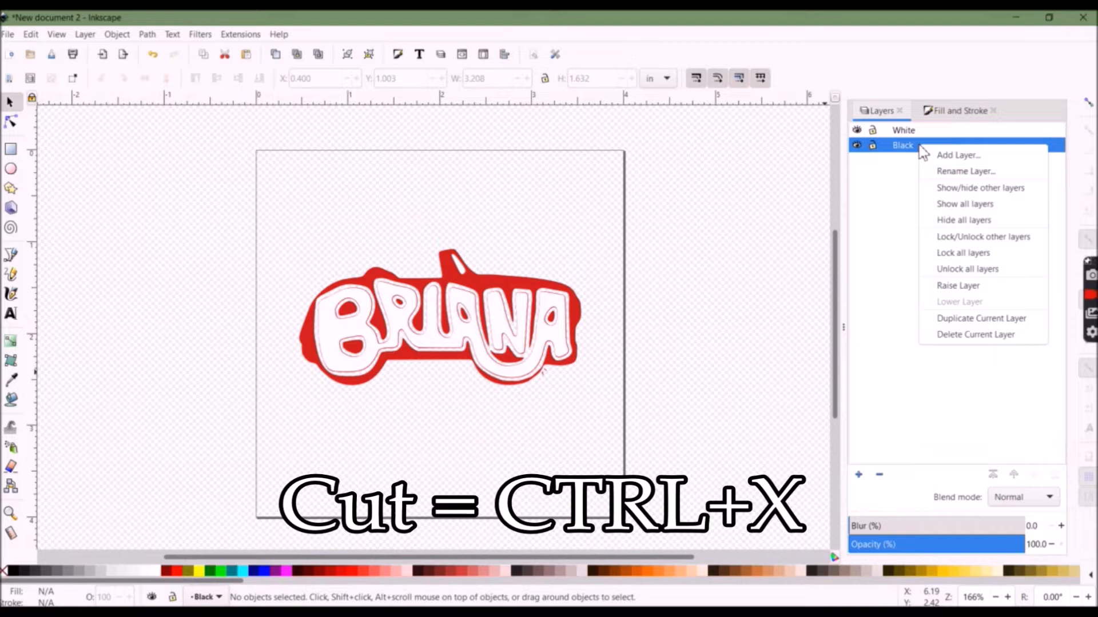
left_click(966, 172)
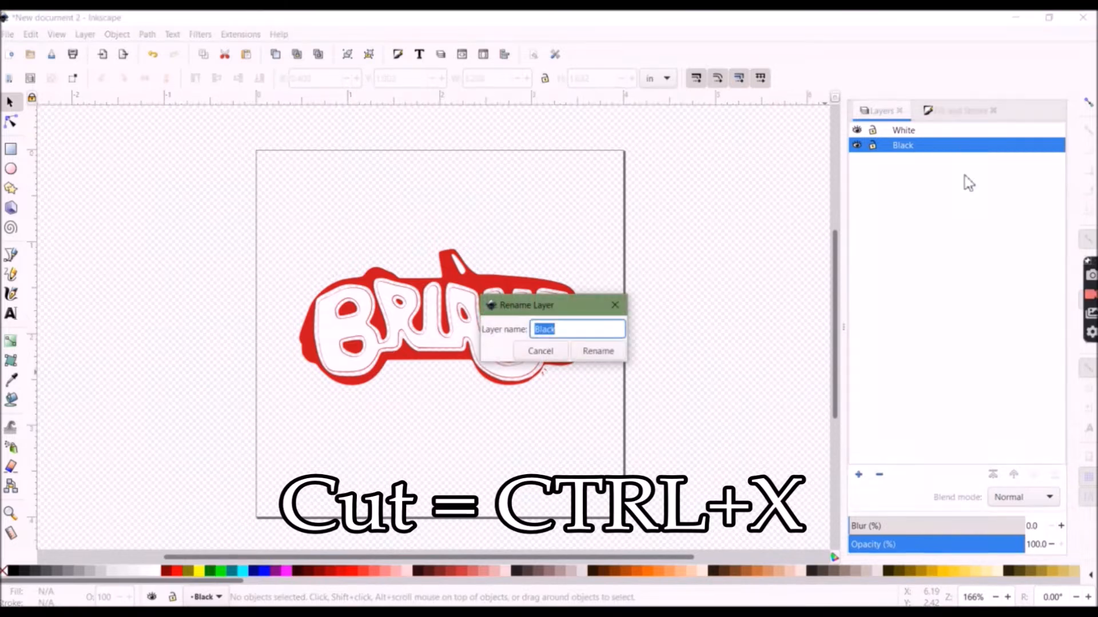
type("Red")
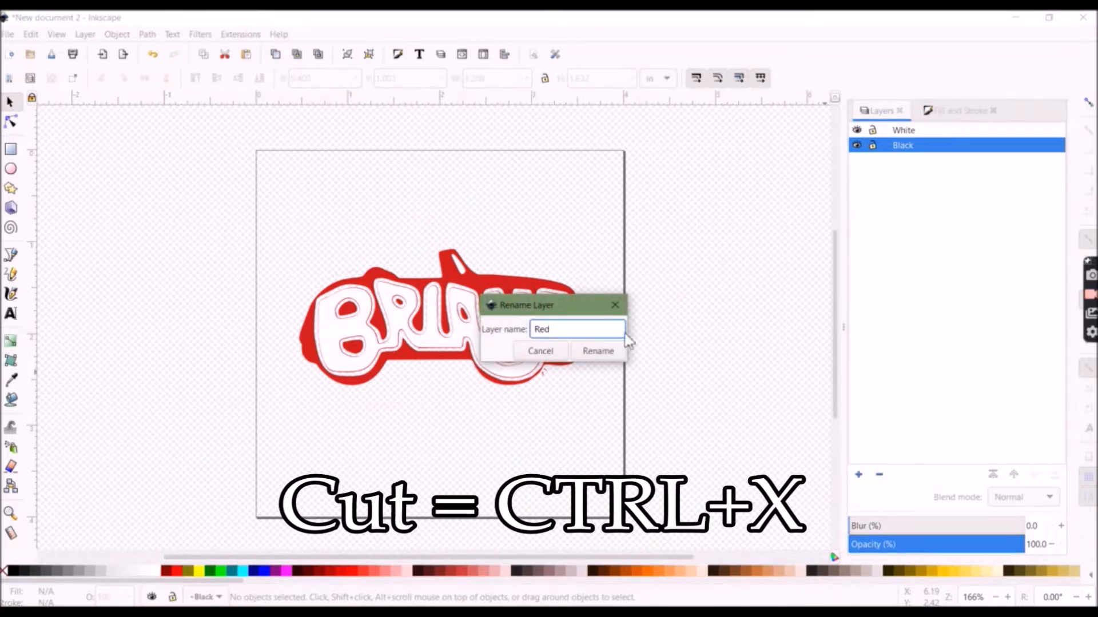
left_click(598, 350)
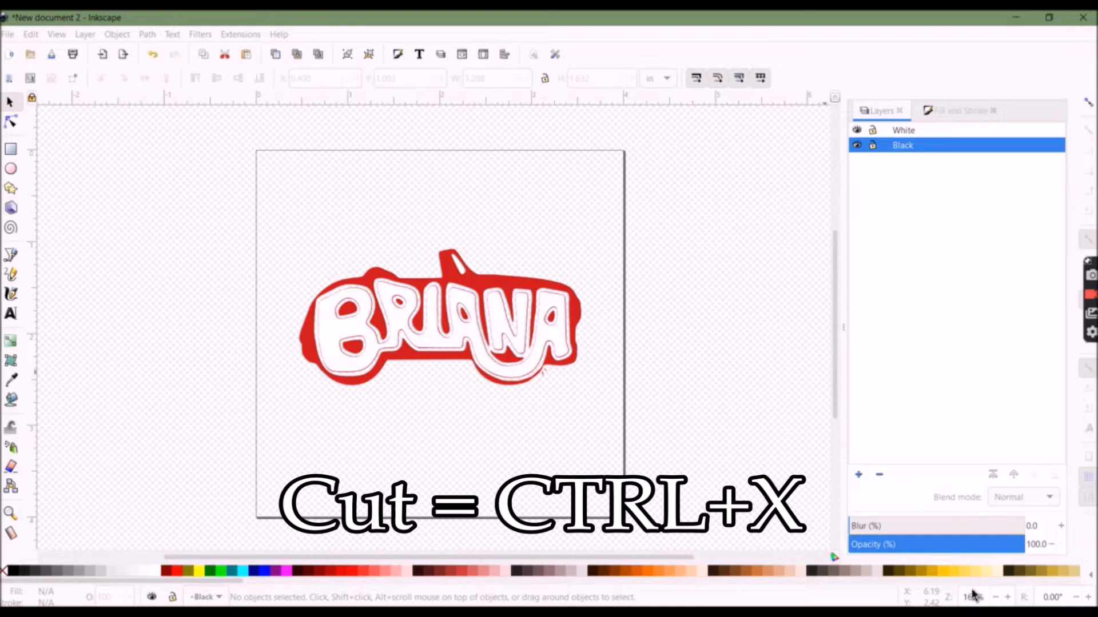
Add a new layer named Black above the current layer
left_click(861, 478)
type("Black")
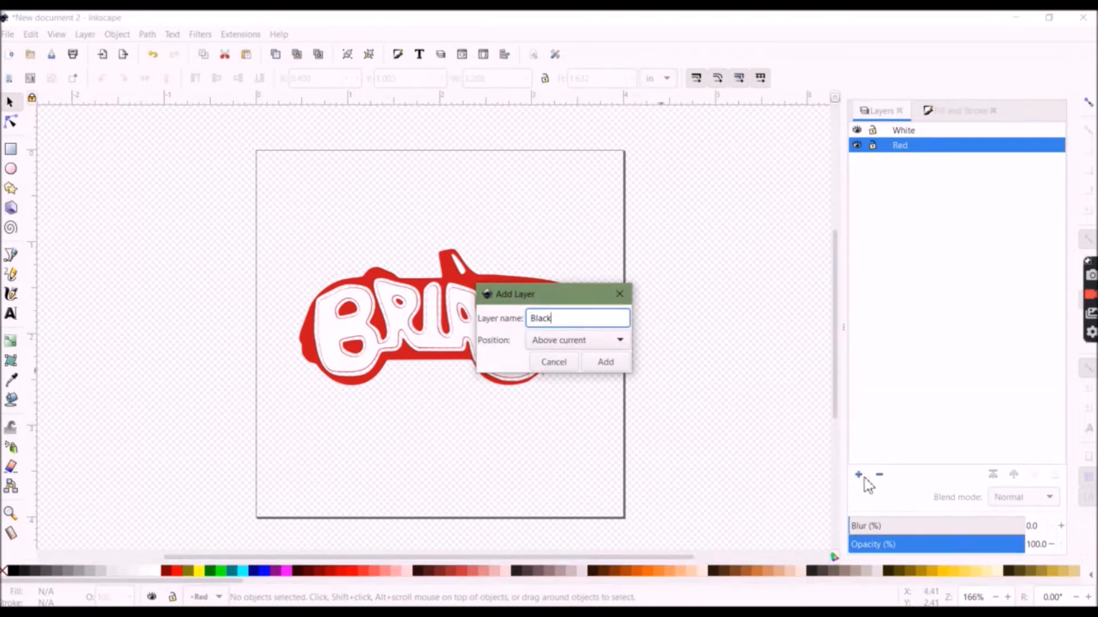
left_click(606, 362)
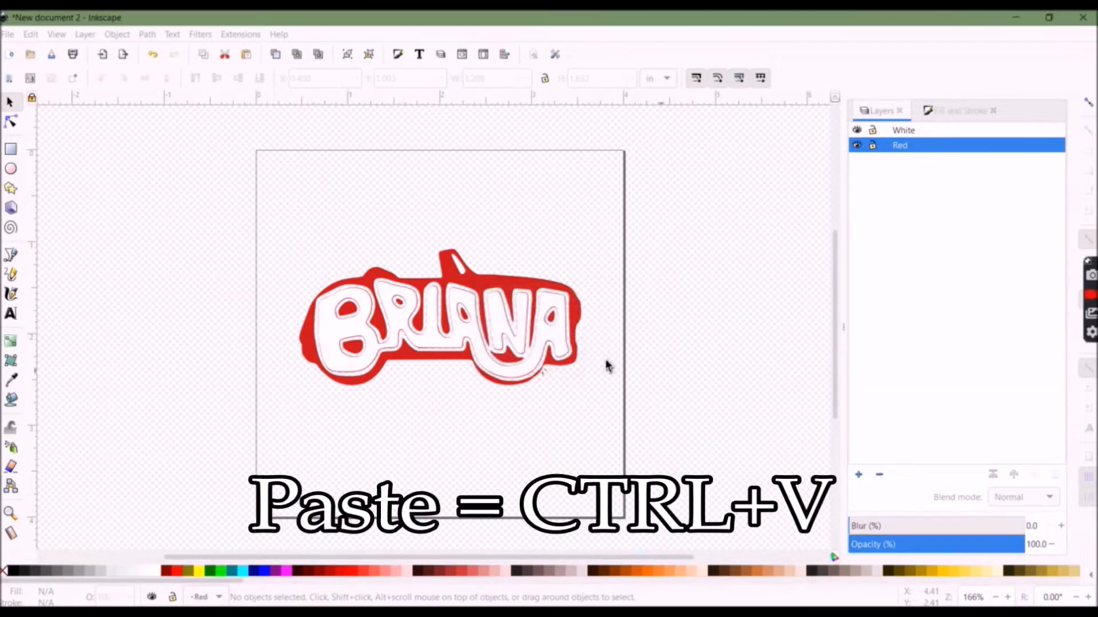
Paste the black outline path into the new Black layer and align it over the red design
key("ctrl+v")
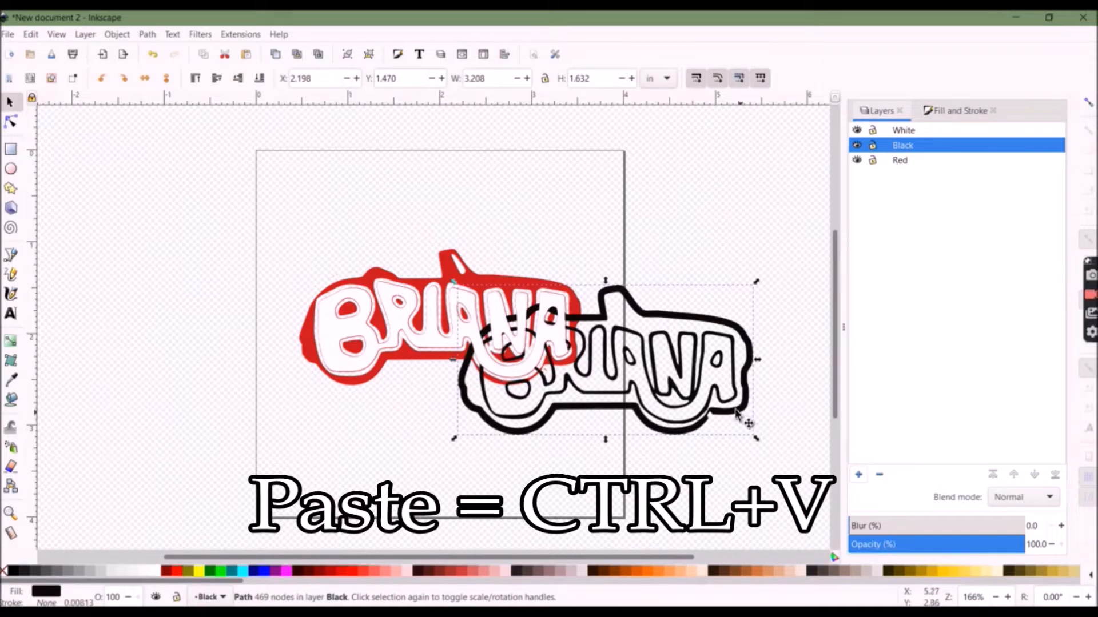
left_click_drag(732, 408, 563, 368)
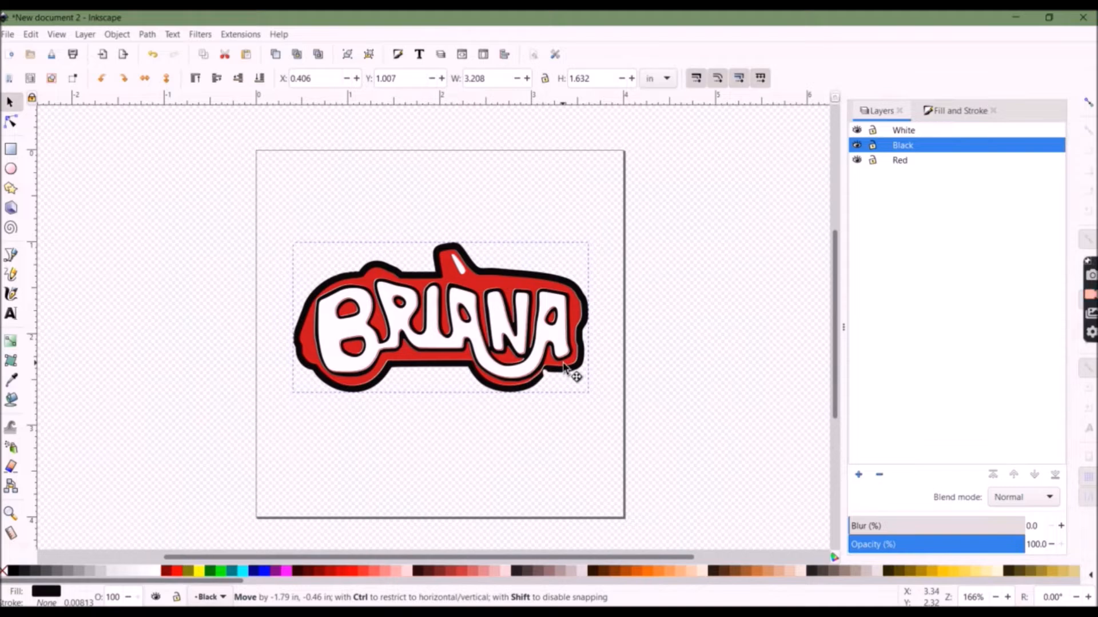
left_click_drag(564, 367, 563, 367)
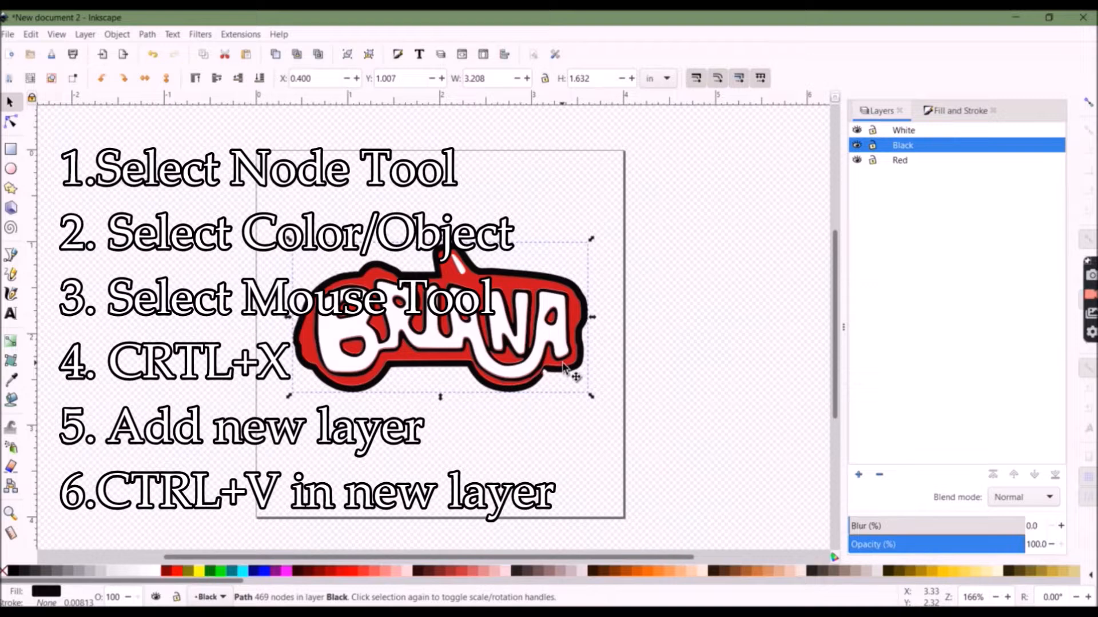
Inspect the objects in the White and Black layers by selecting them on the canvas and in the layer list
left_click(578, 439)
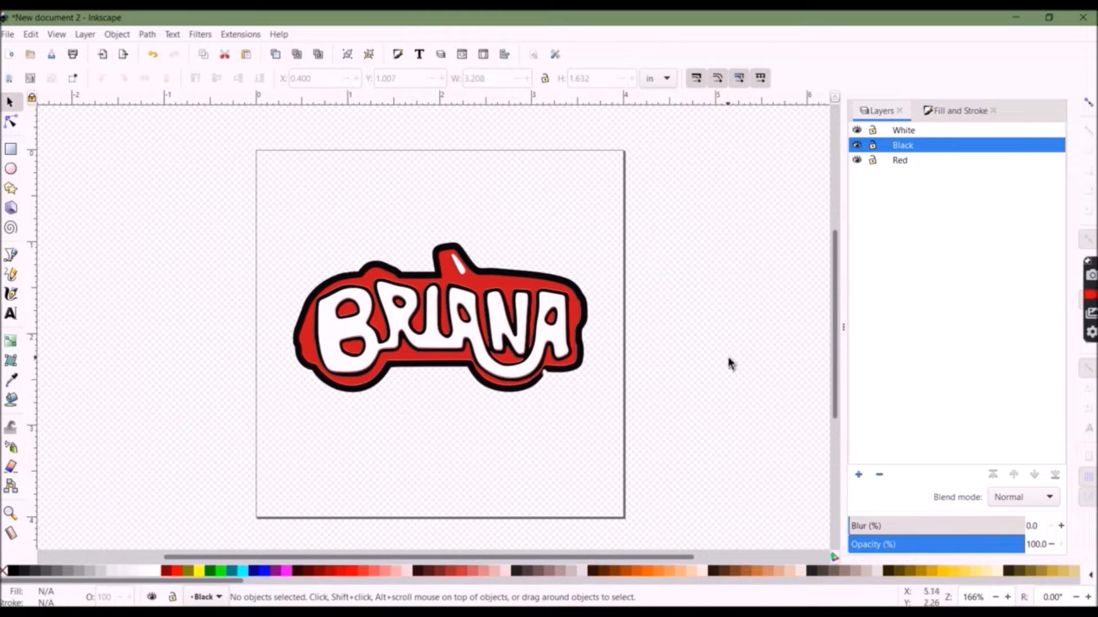
left_click(513, 351)
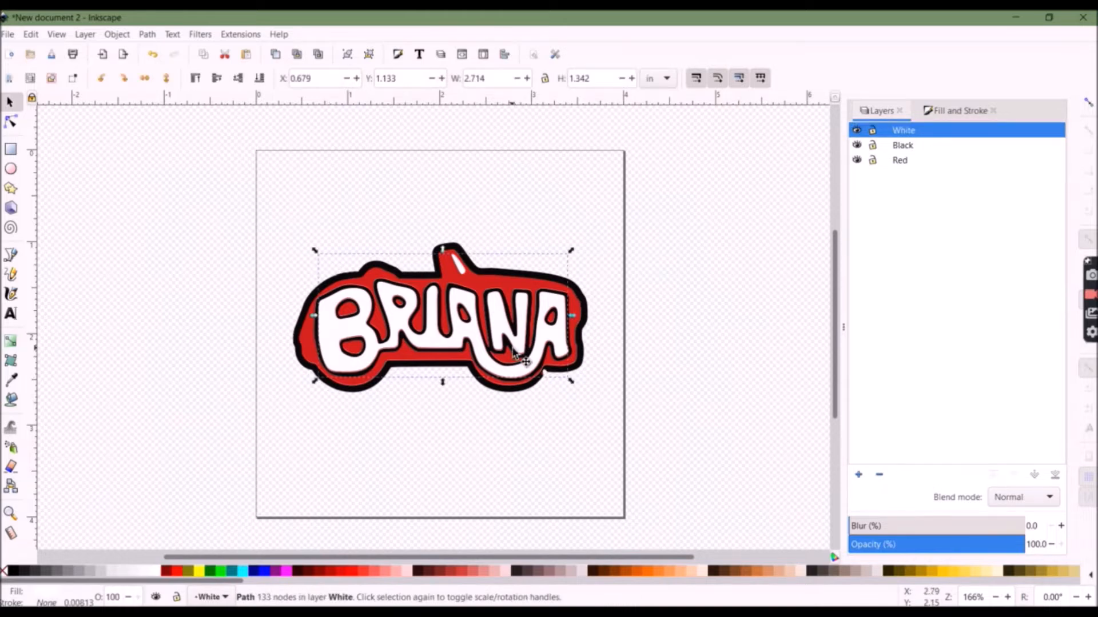
left_click(536, 423)
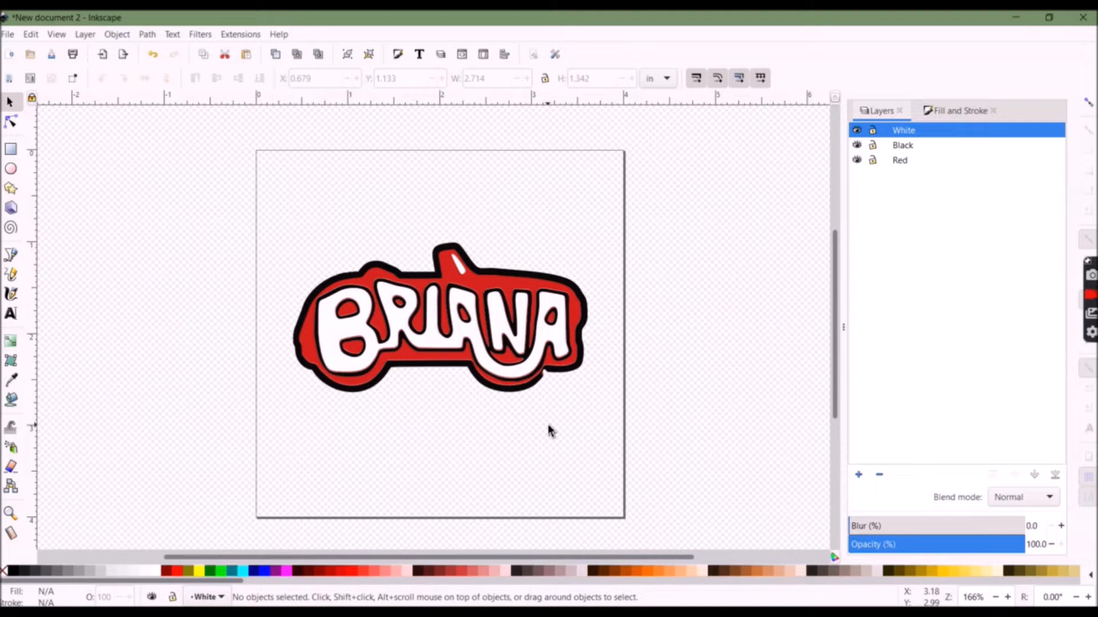
left_click_drag(581, 435, 317, 215)
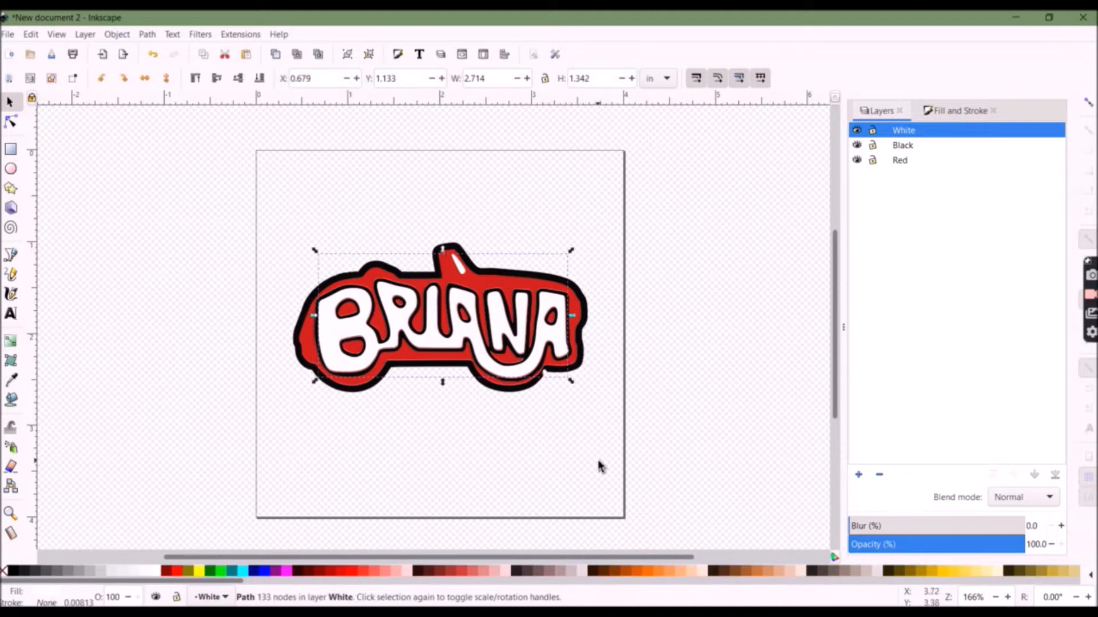
left_click(674, 400)
left_click(923, 149)
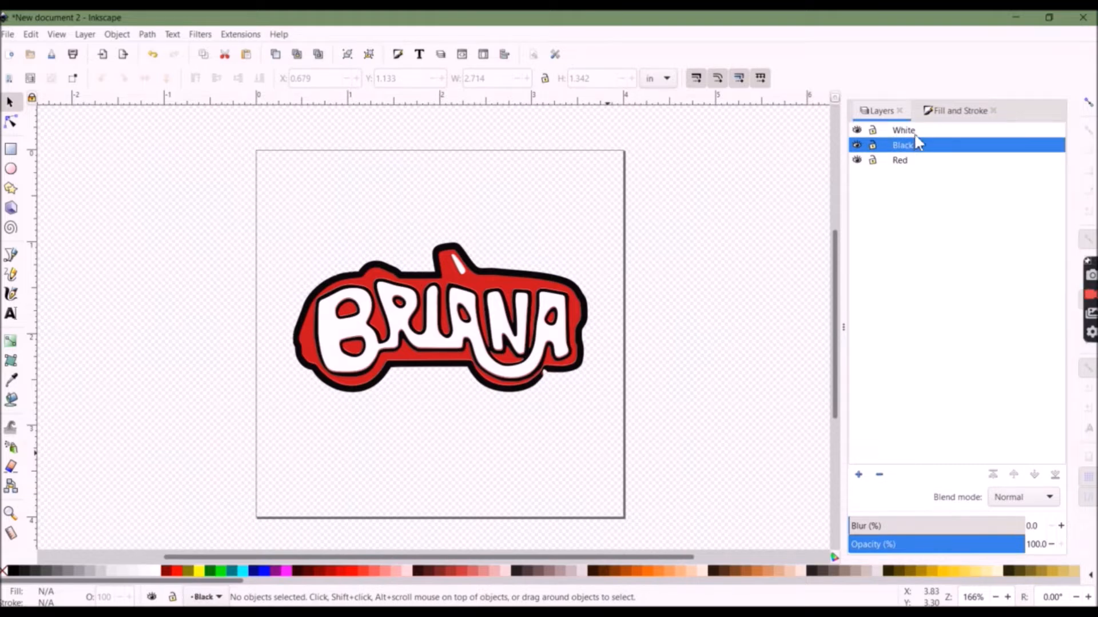
left_click(916, 134)
Try changing the black outline path's fill to red in Fill and Stroke, then return it to black
left_click(951, 113)
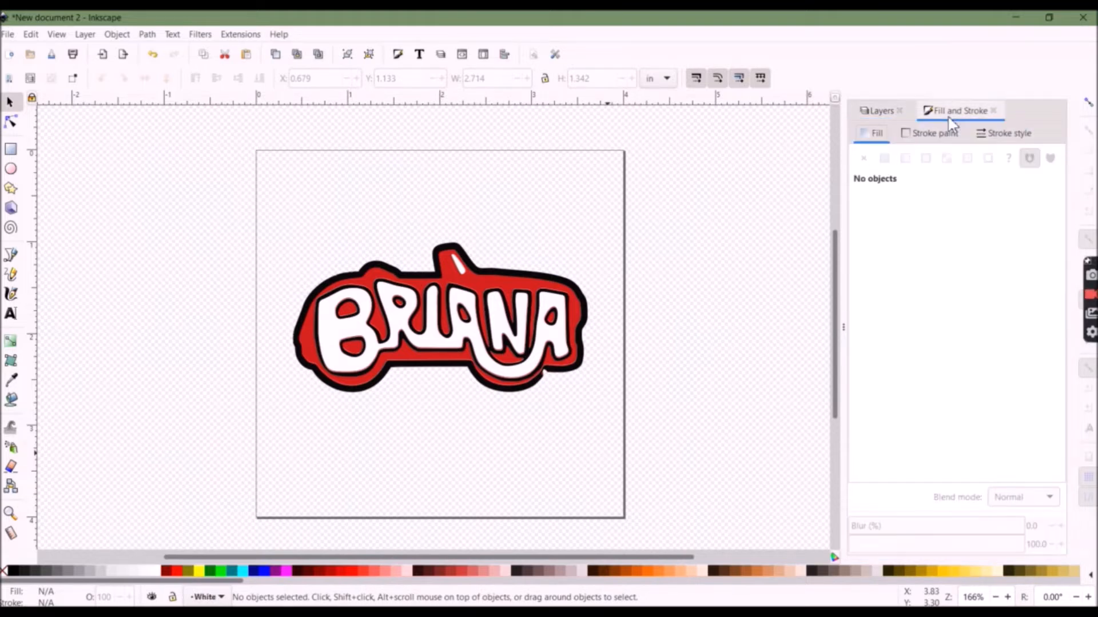
left_click(564, 292)
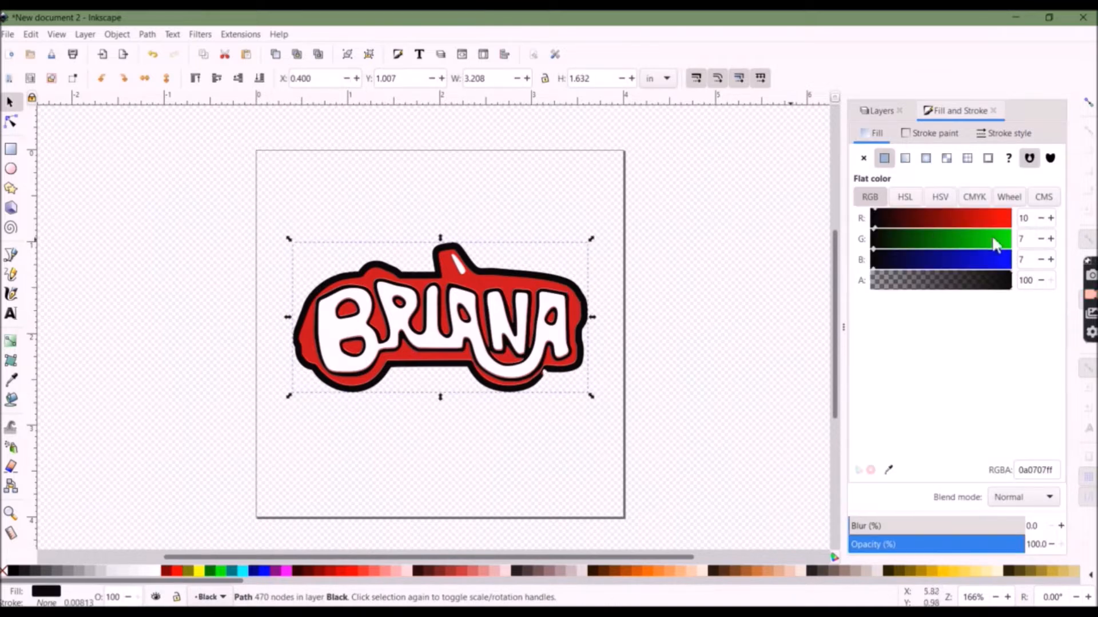
left_click(996, 218)
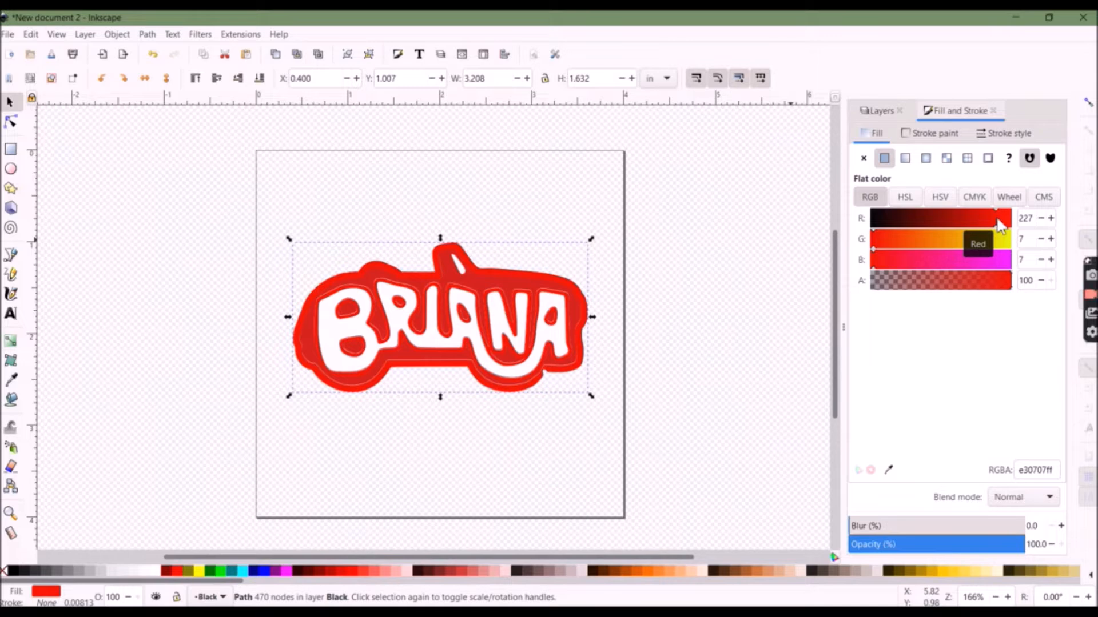
left_click_drag(961, 218, 861, 227)
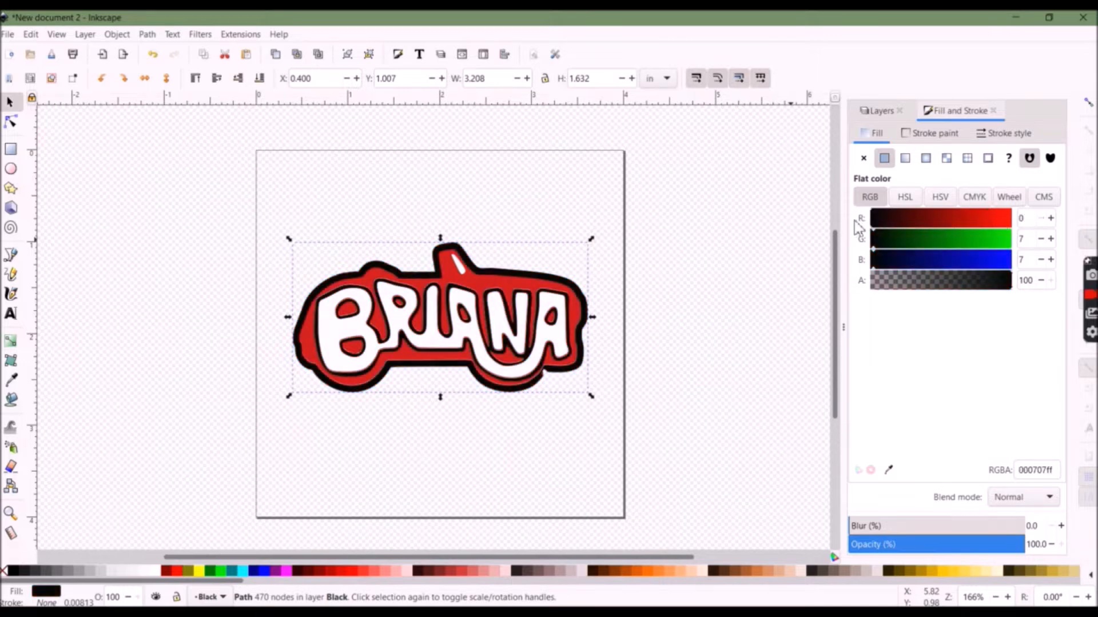
left_click_drag(941, 283, 1017, 287)
Move the Black layer to the top of the layer stack
left_click(879, 112)
left_click(903, 149)
mouse_move(885, 131)
left_mouse_down()
mouse_move(885, 155)
mouse_move(885, 141)
left_mouse_up()
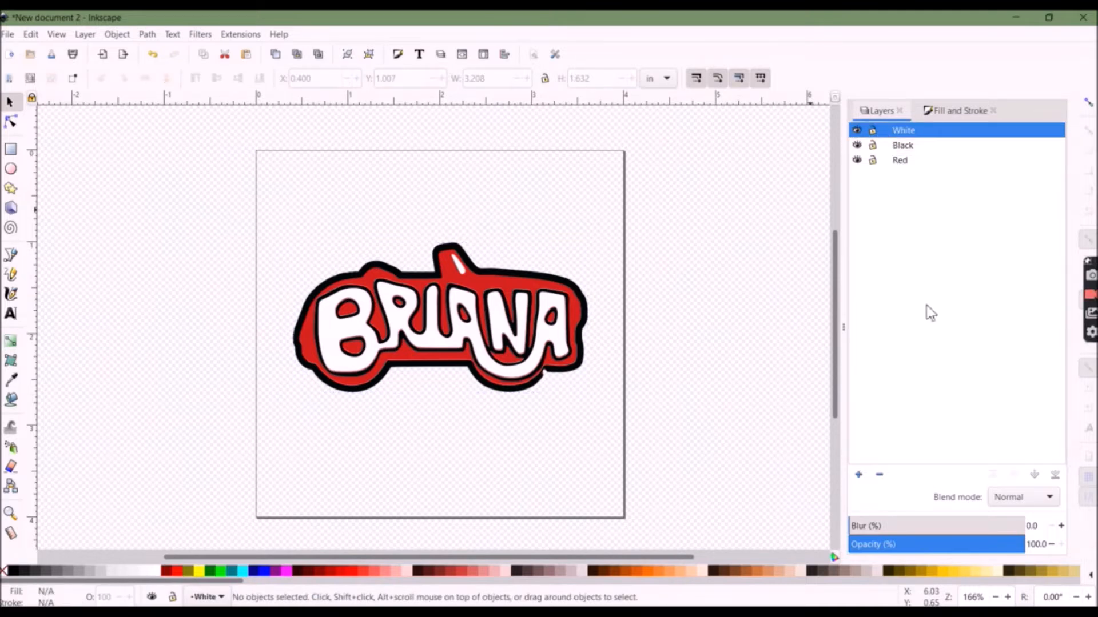
left_click(895, 146)
left_click(995, 475)
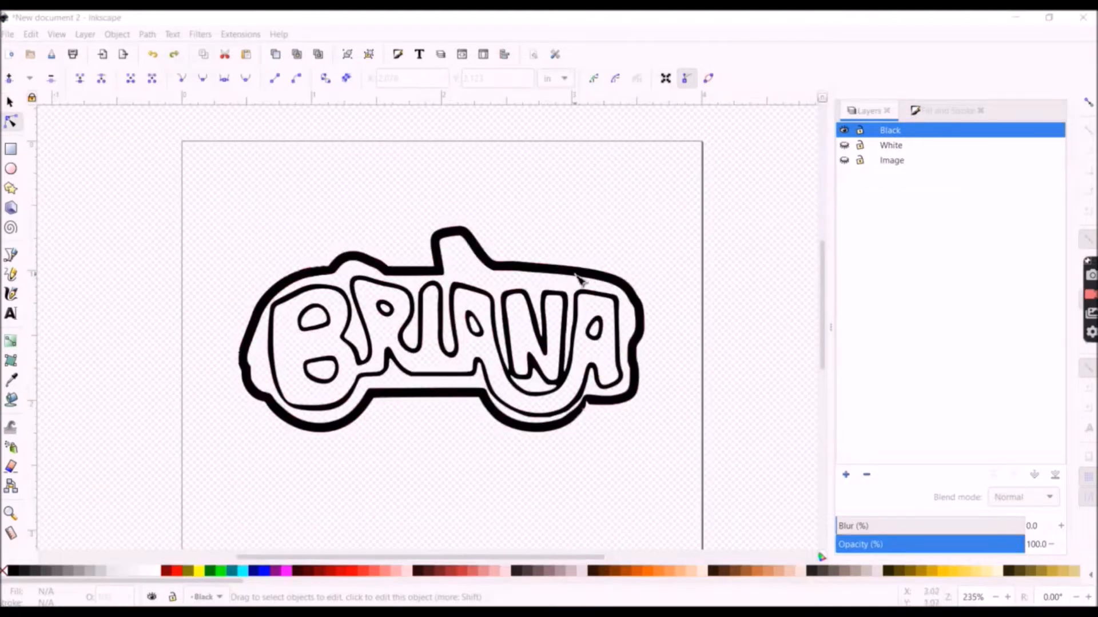
left_click(579, 279)
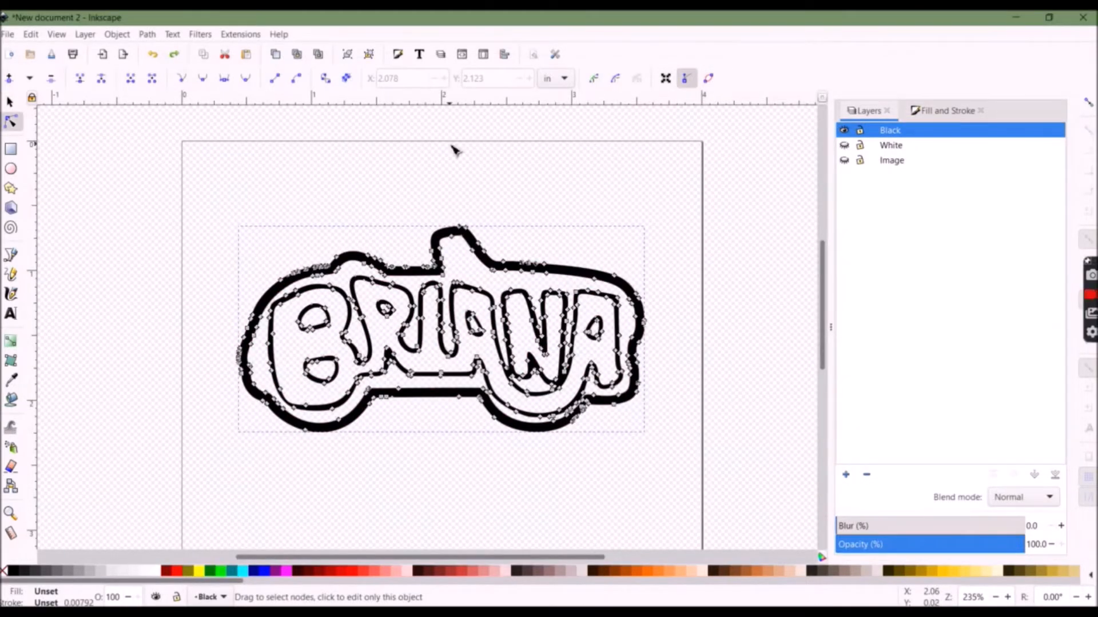
left_click_drag(388, 301, 402, 287)
key("ctrl+z")
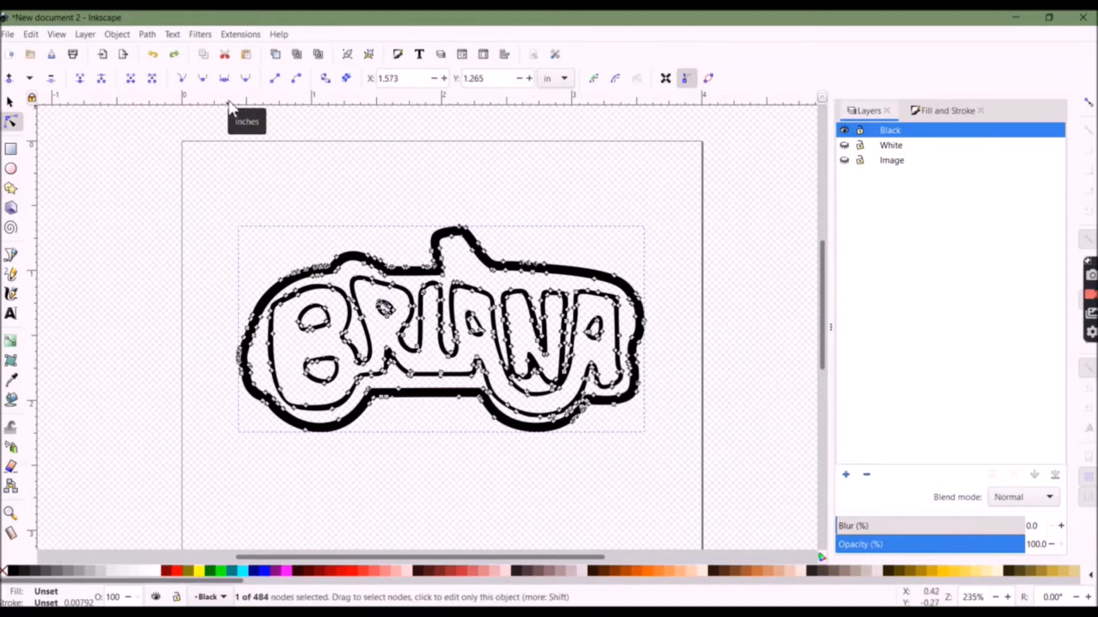
Break apart the black outline path into separate pieces
left_click(147, 34)
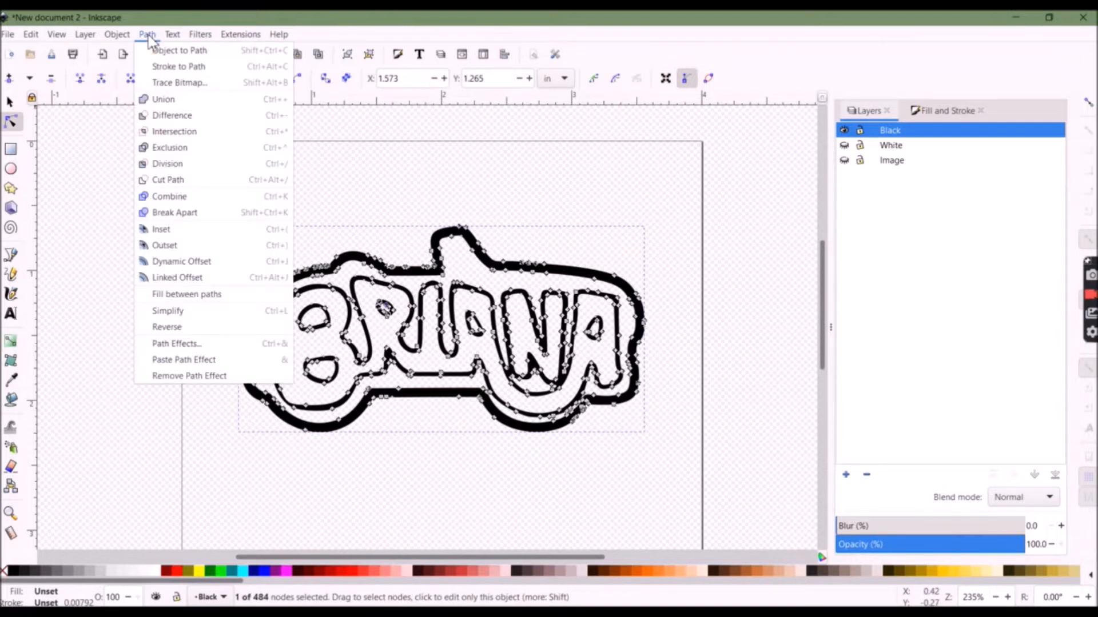
left_click(192, 197)
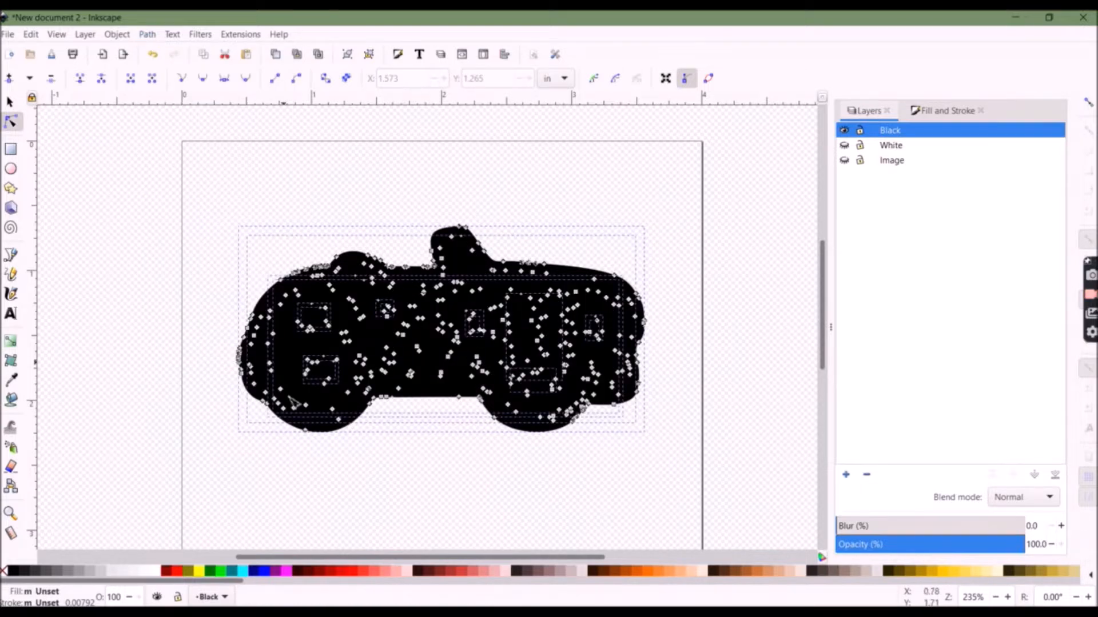
scroll(363, 338, "up", 3)
scroll(363, 338, "down", 1)
left_click_drag(395, 558, 367, 558)
left_click(142, 388)
left_click(269, 288)
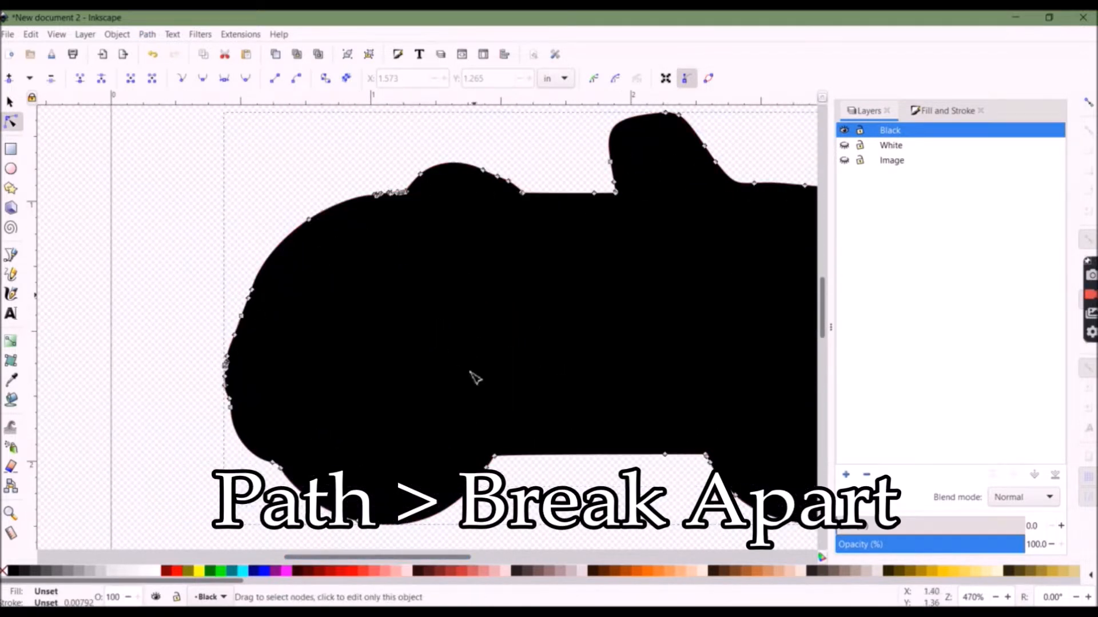
Select the outer outline piece with the filled piece inside it and subtract them with Path Difference
left_click(118, 35)
left_click(172, 330)
left_click(166, 331)
left_click(269, 426)
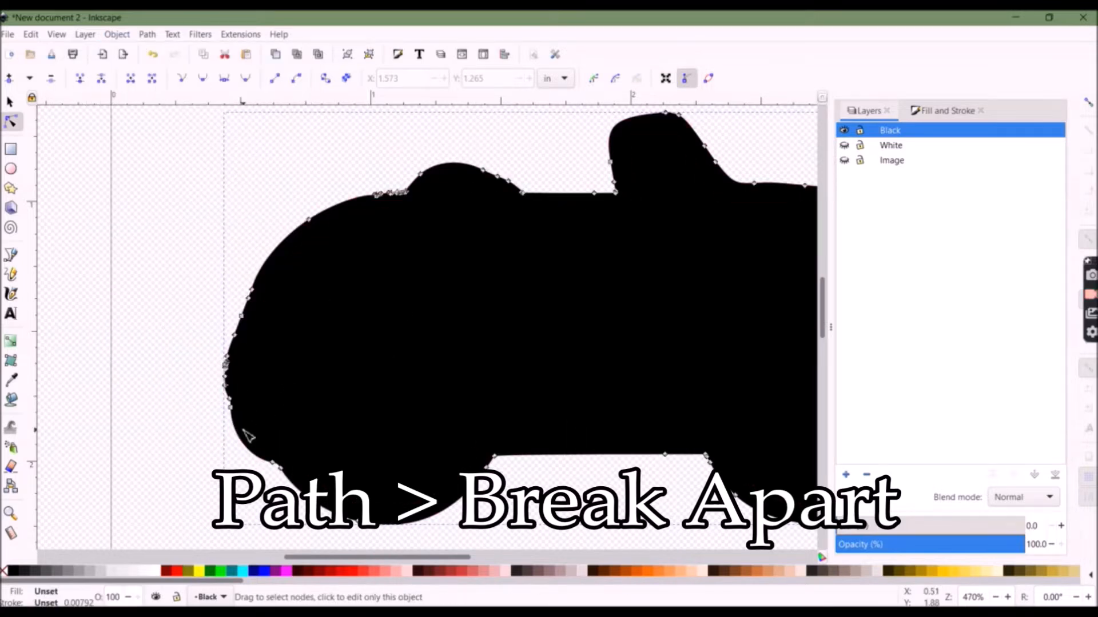
left_click(283, 407)
left_click(235, 426)
left_click(307, 391, "shift")
left_click(150, 36)
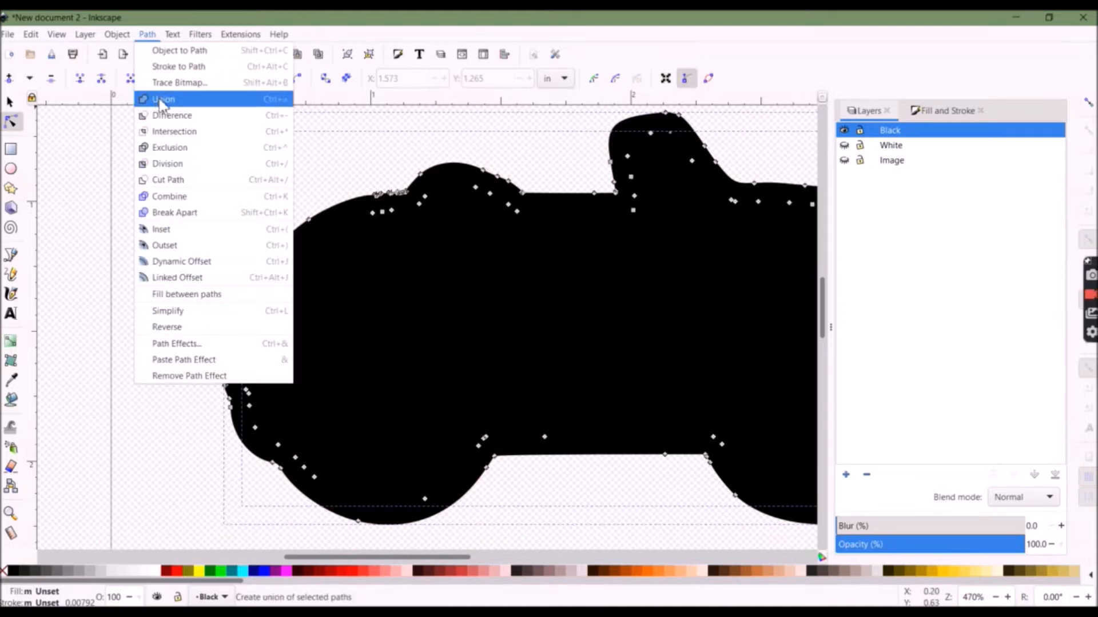
left_click(166, 114)
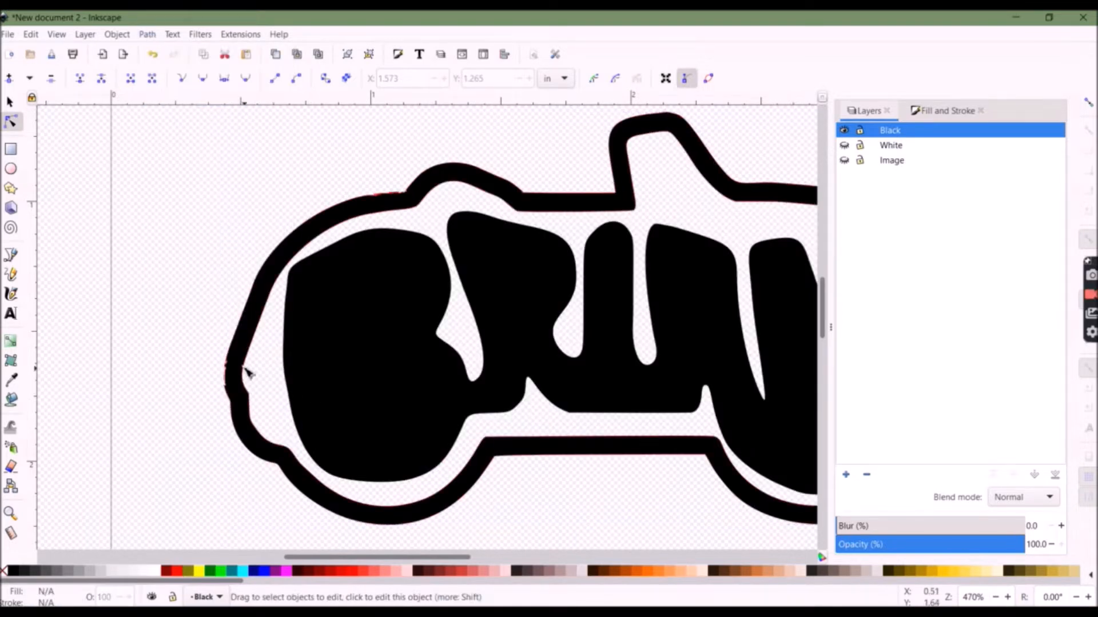
left_click_drag(179, 331, 178, 329)
key("s")
left_click_drag(282, 252, 250, 263)
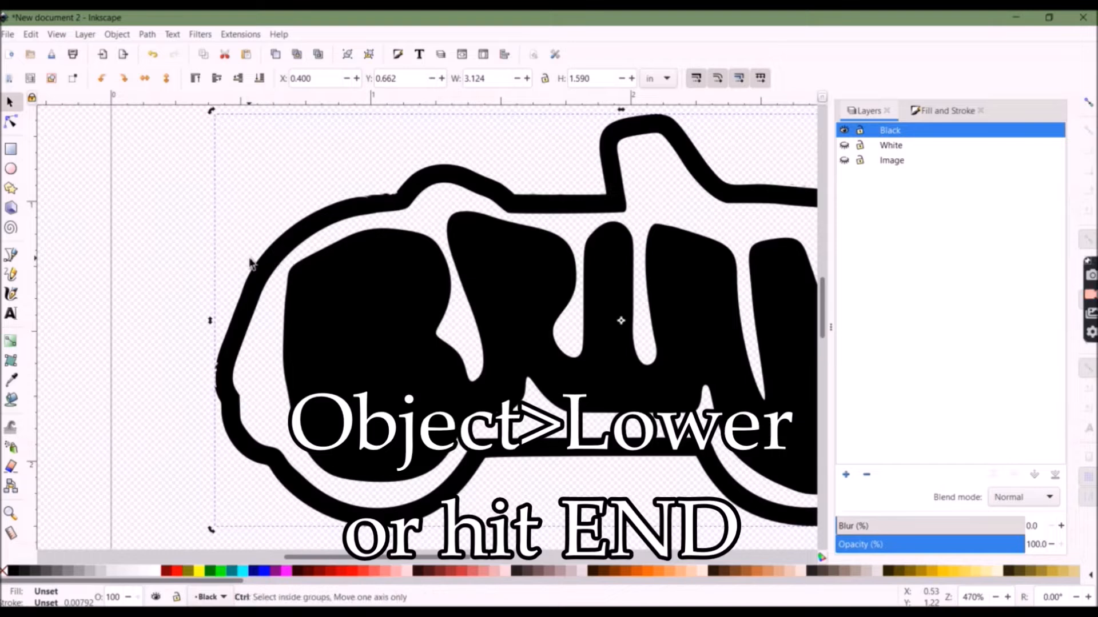
key("ctrl+z")
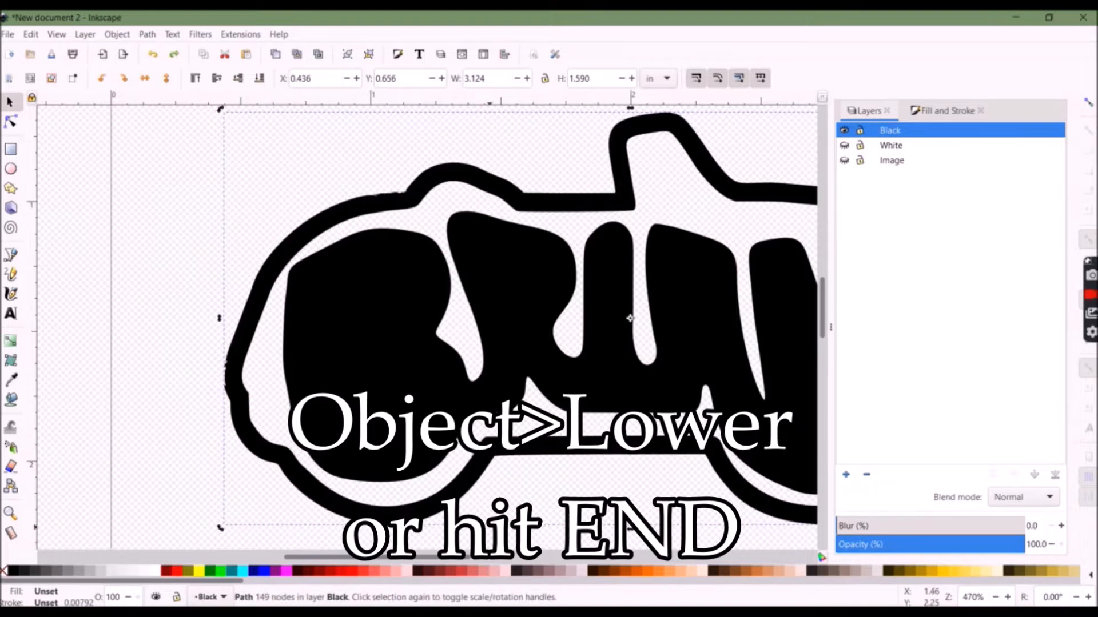
Lower the letters' filled shape, select it with its surrounding piece, and apply Path Difference to cut it out
scroll(630, 318, "right", 3)
left_click(228, 375)
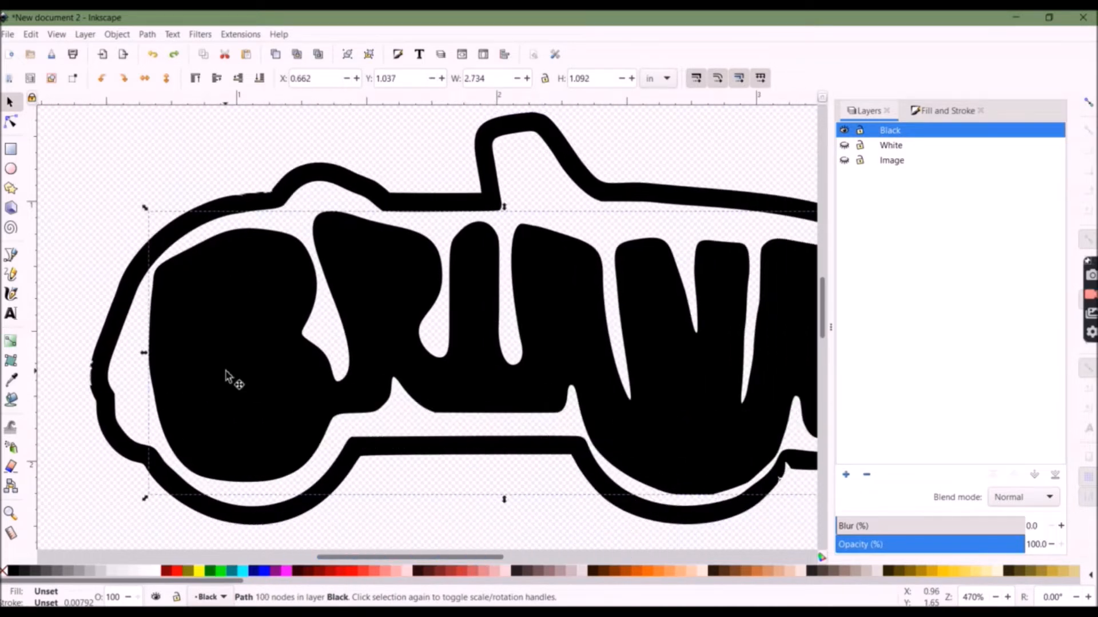
left_click(117, 35)
left_click(216, 296)
left_click(252, 387)
left_click(156, 333, "shift")
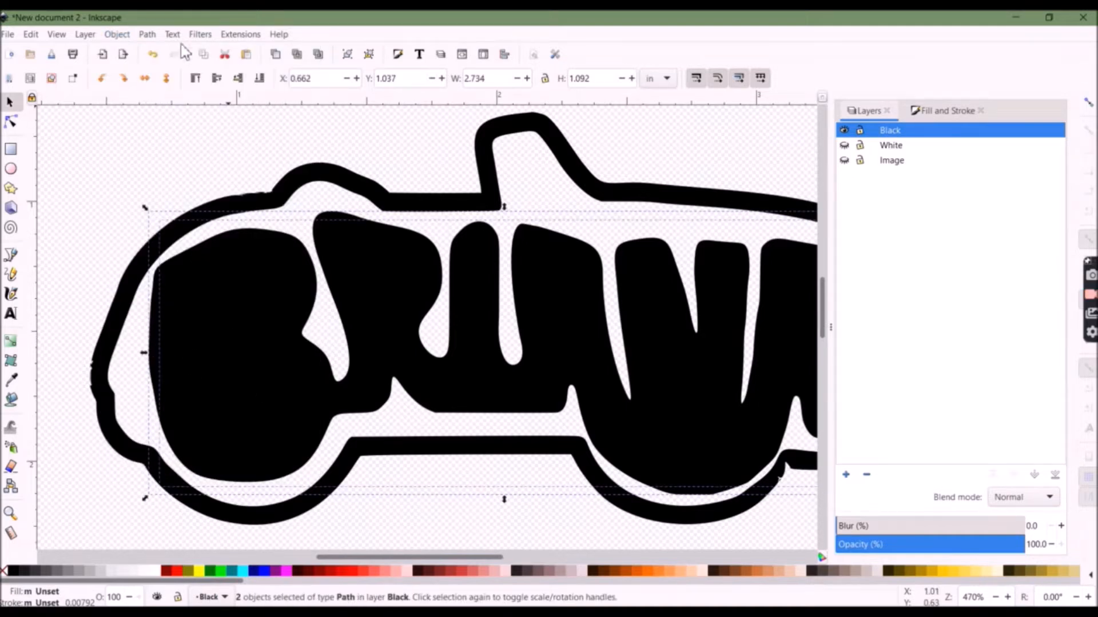
left_click(147, 34)
left_click(170, 114)
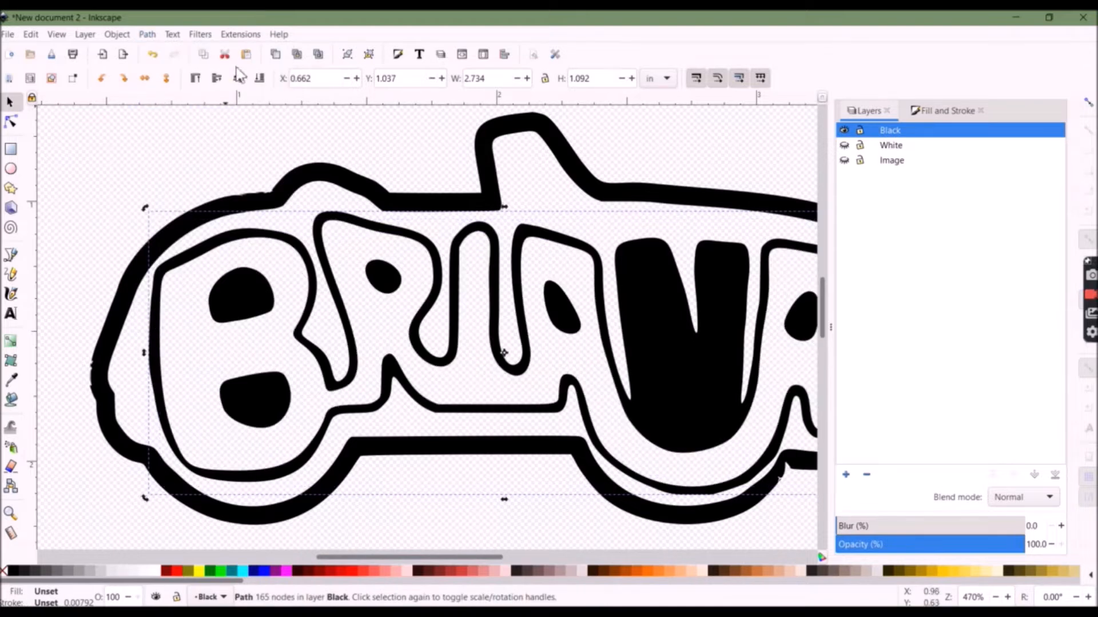
Select the black outline path and subtract the filled shapes inside the N and A from it with Path Difference
left_click(171, 269)
key("n")
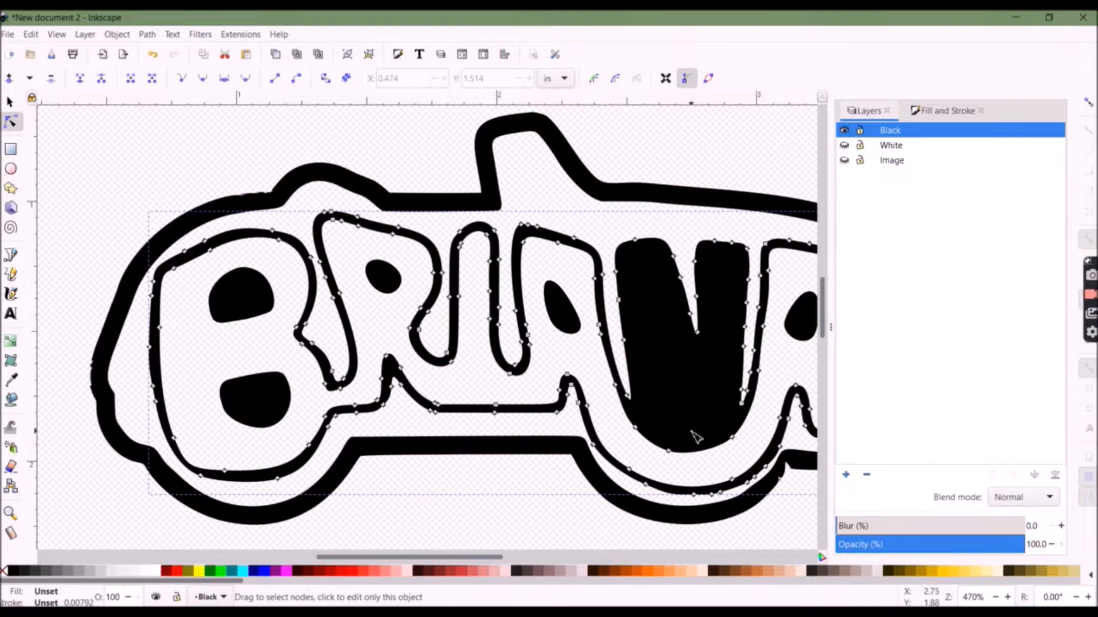
left_click_drag(413, 559, 454, 559)
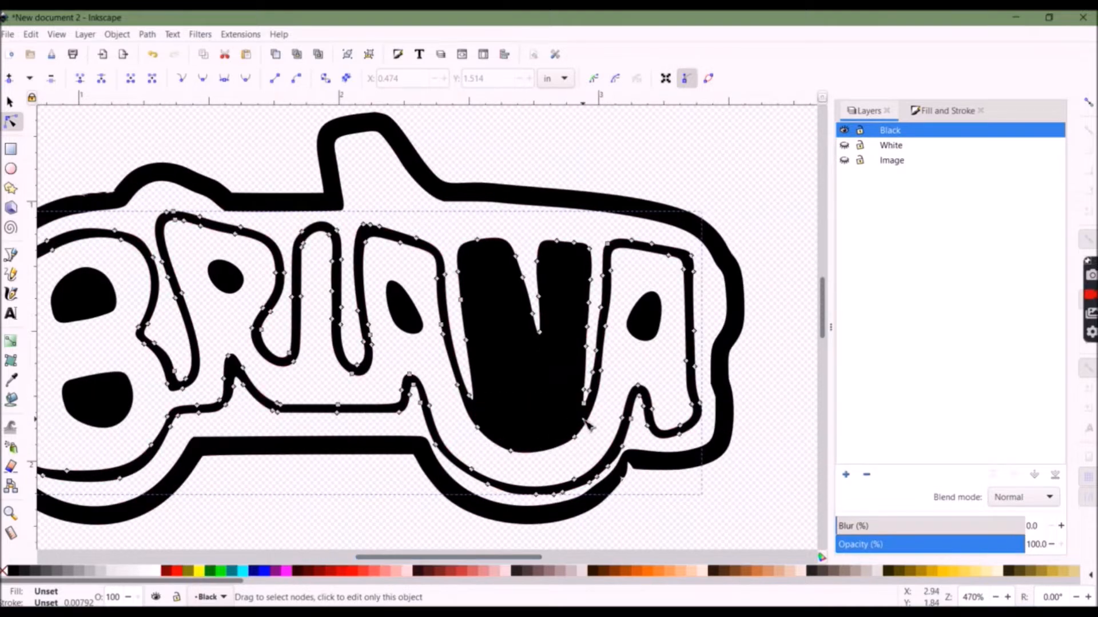
left_click(147, 34)
left_click(173, 117)
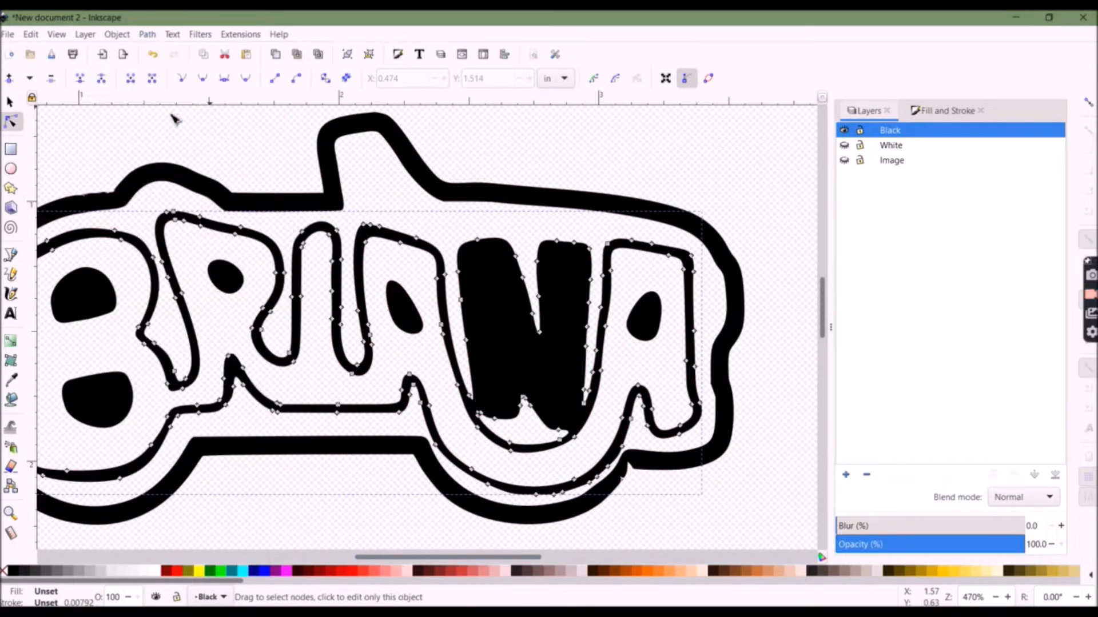
left_click(503, 354, "shift")
left_click(116, 34)
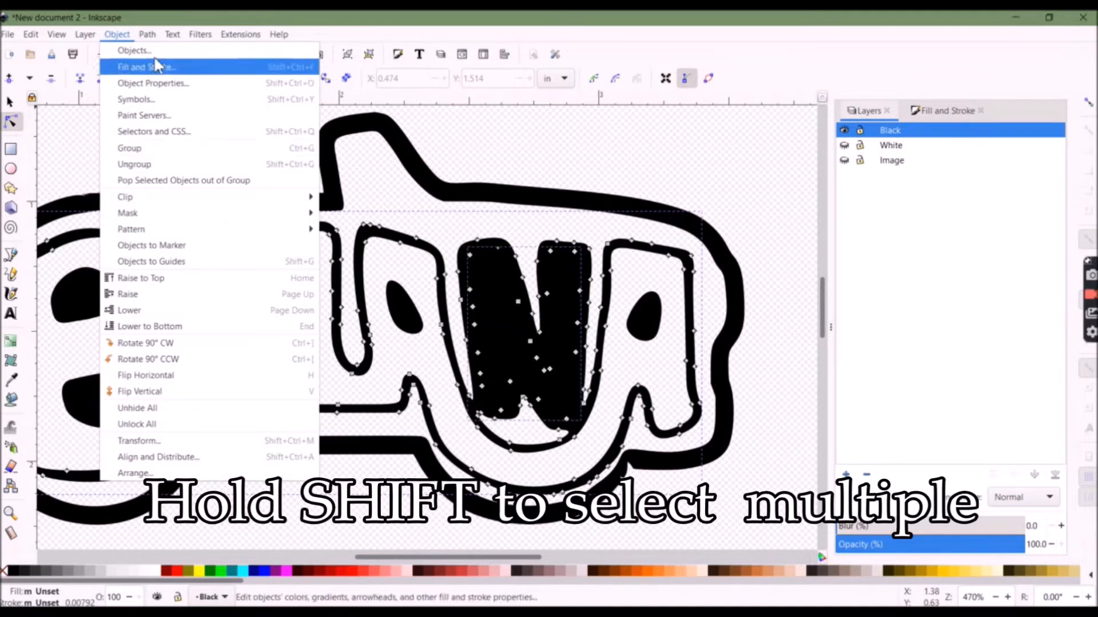
left_click(173, 117)
Subtract the counters of both A's and the R from the outline path with Path Difference
left_click(411, 323)
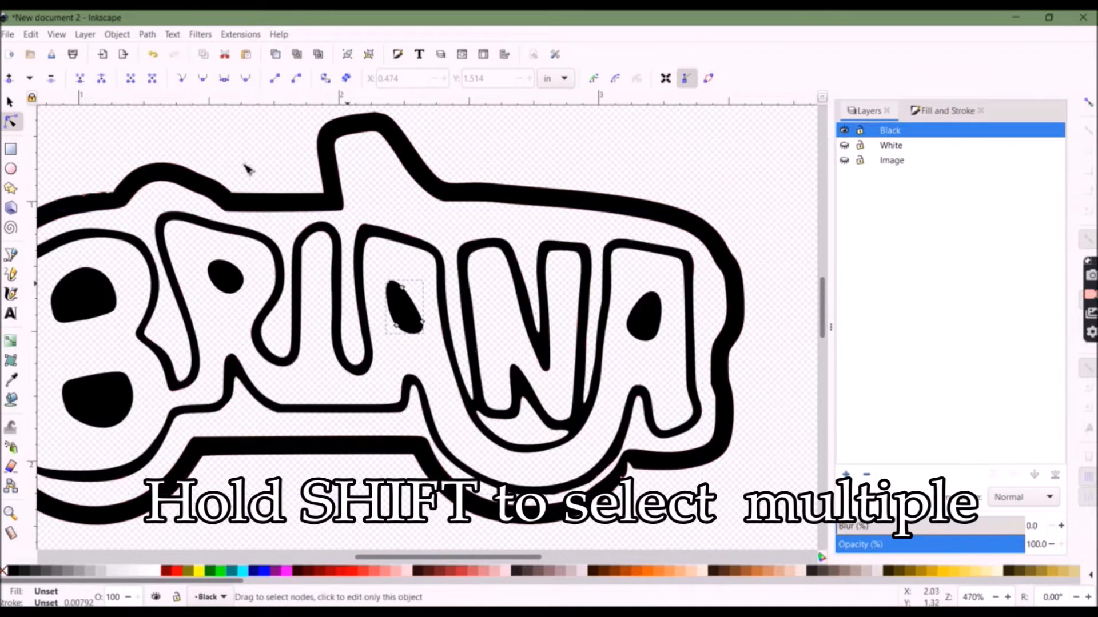
left_click(115, 34)
left_click(613, 340)
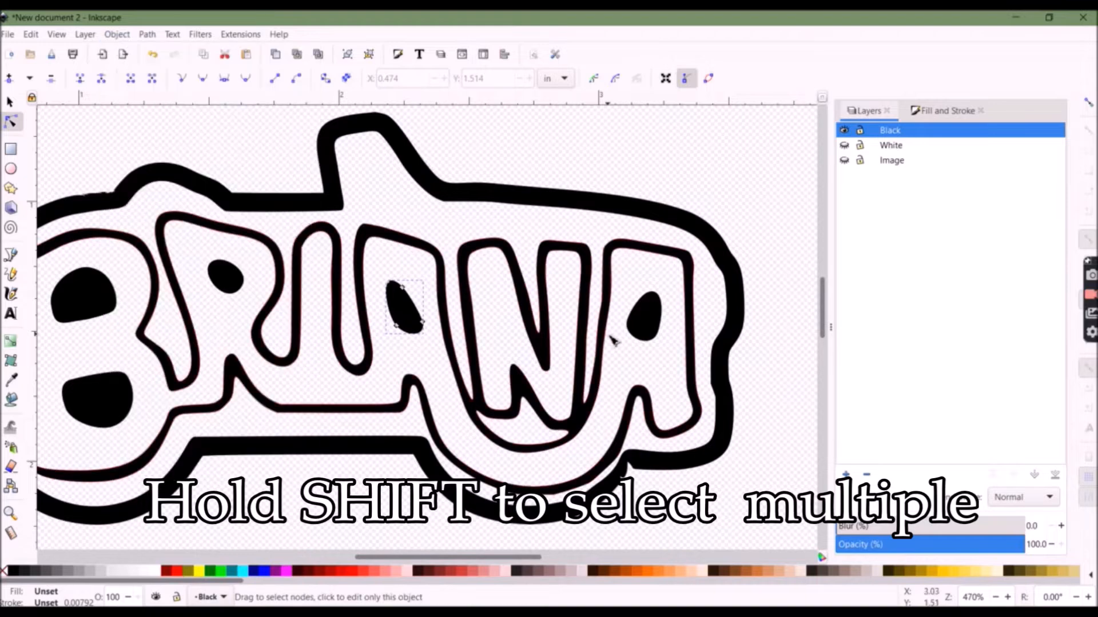
left_click(114, 35)
left_click(198, 330)
left_click(117, 36)
left_click(171, 327)
Subtract the B's two counters and the last A's counter from the outline path with Path Difference
left_click(98, 394)
left_click(70, 394, "shift")
left_click(148, 35)
left_click(171, 116)
left_click(86, 298)
left_click(148, 35)
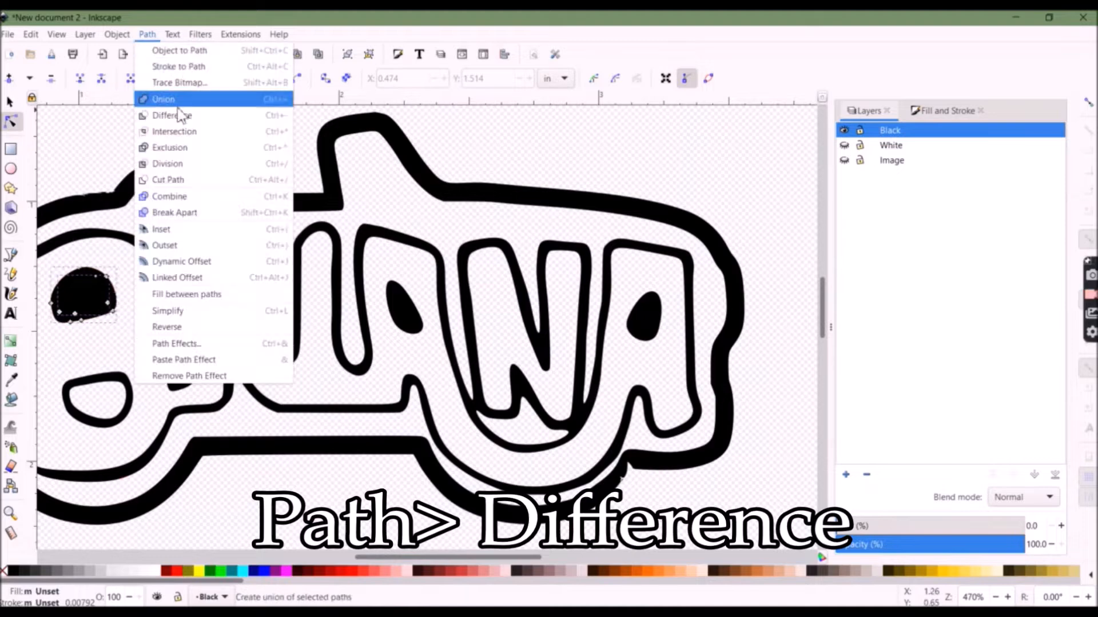
left_click(171, 116)
left_click(648, 321)
left_click(651, 298, "shift")
left_click(147, 35)
left_click(171, 115)
Select all the black outline pieces and combine them into one path
scroll(806, 489, "down", 2)
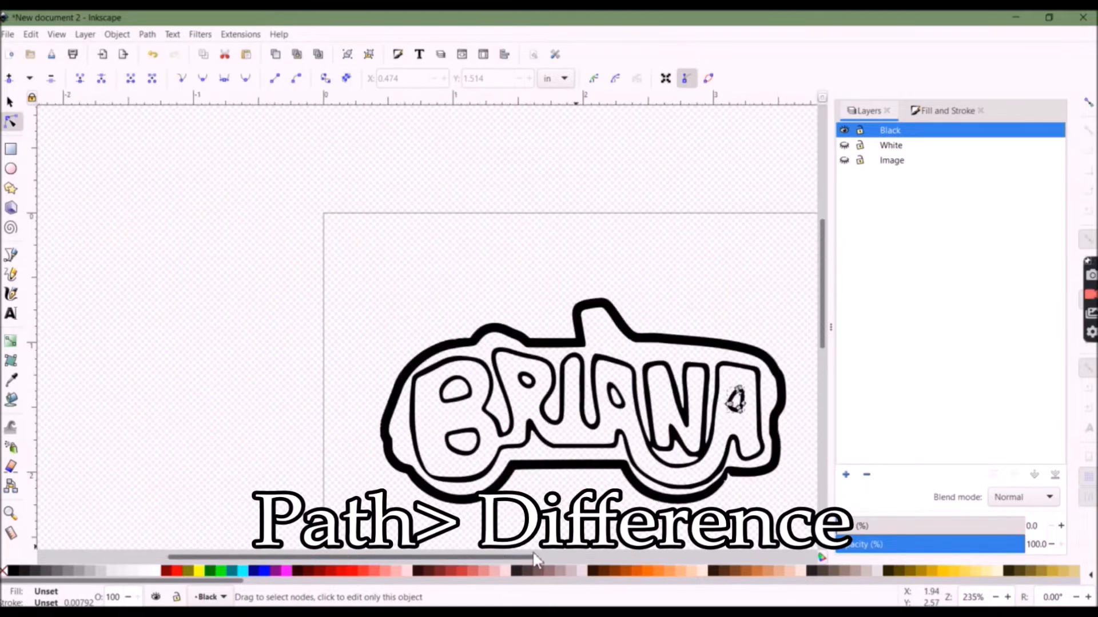
left_click_drag(822, 285, 822, 314)
left_click(568, 412)
left_click_drag(664, 410, 298, 287)
left_click(592, 385, "shift")
key("ctrl+k")
left_click(617, 226)
left_click(11, 102)
left_click_drag(603, 273, 592, 432)
key("Escape")
key("ctrl+z")
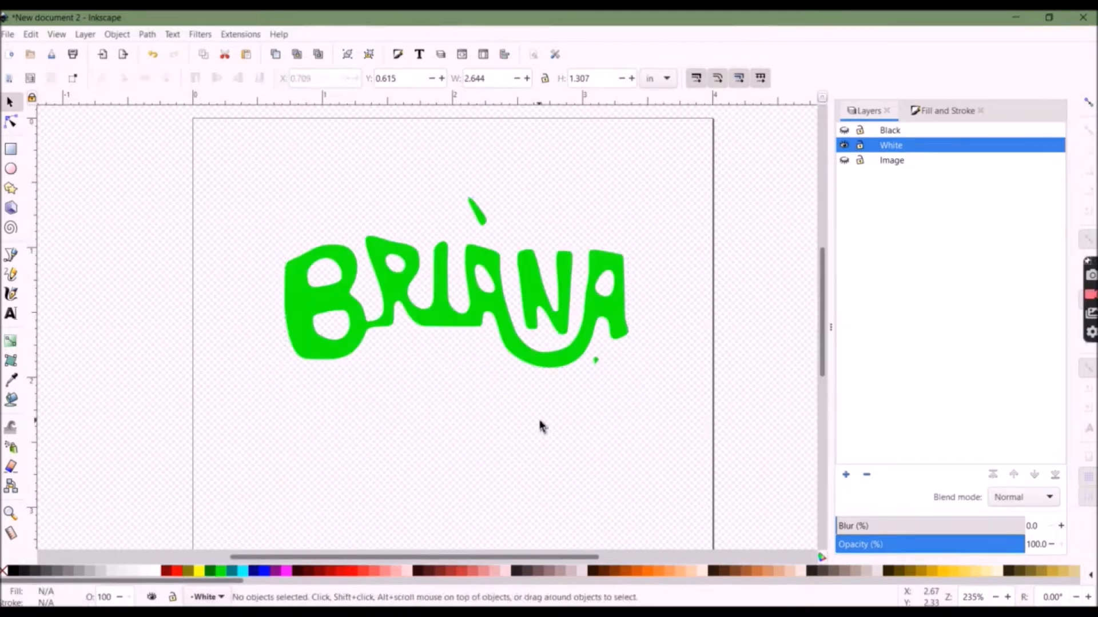
Select all White layer shapes and cut the B's counter out of the letter fill with Path Difference
key("ctrl+a")
left_click(147, 35)
left_click(206, 230)
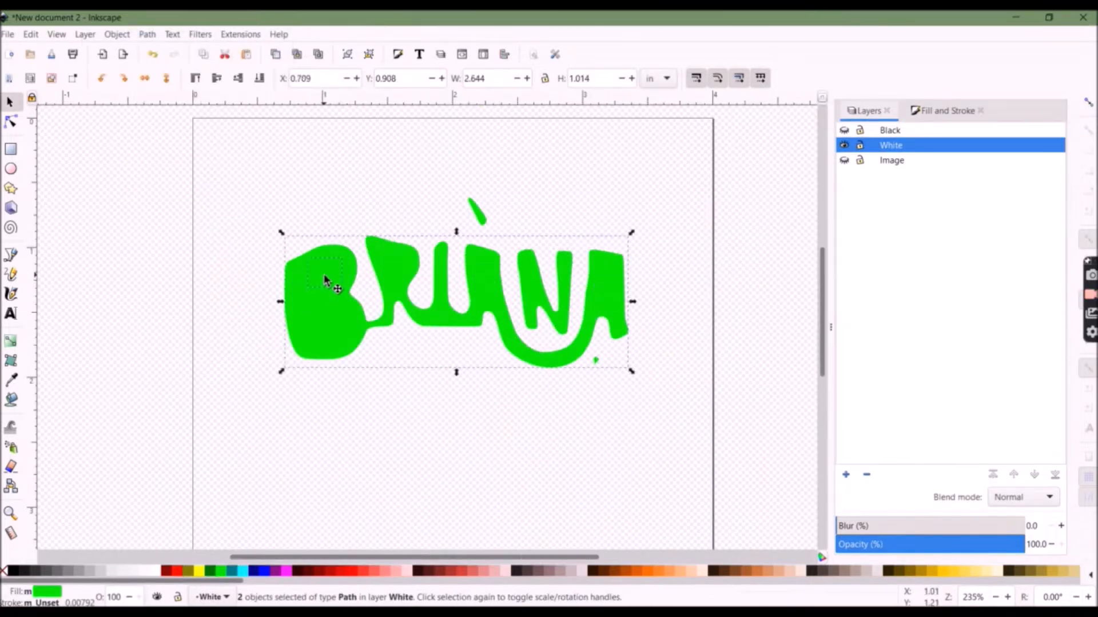
left_click(398, 268)
left_click(394, 294, "shift")
key("ctrl+minus")
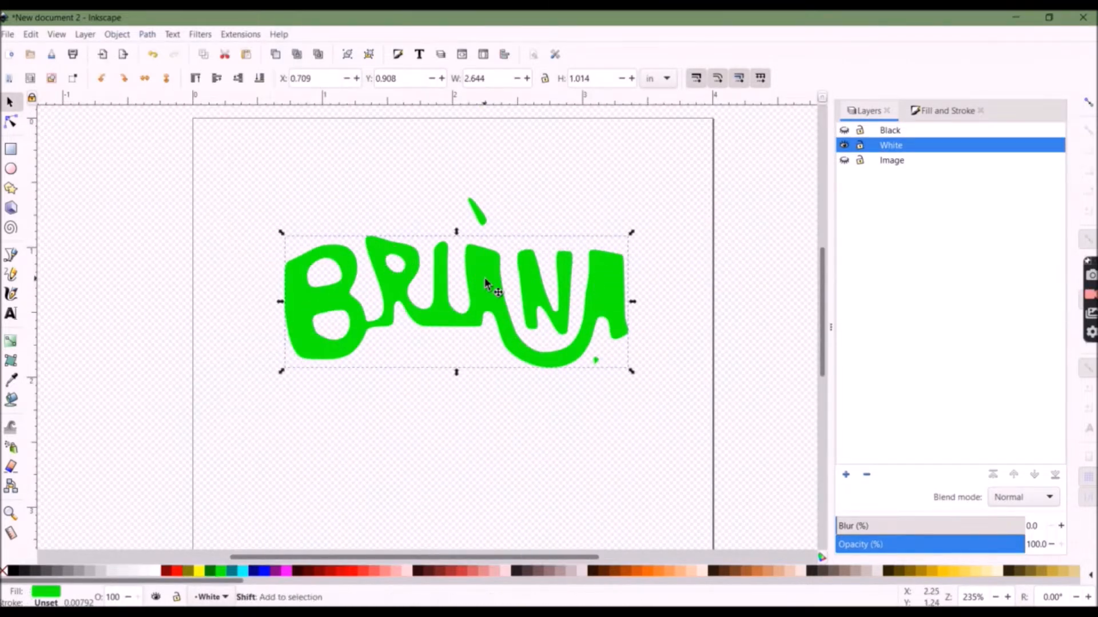
Delete the N fill piece and the small stray dot from the White layer
left_click(606, 289)
left_click(595, 360)
key("Delete")
Select the White layer letter shapes and set their fill to white
left_click_drag(649, 414, 377, 175)
left_click(155, 570)
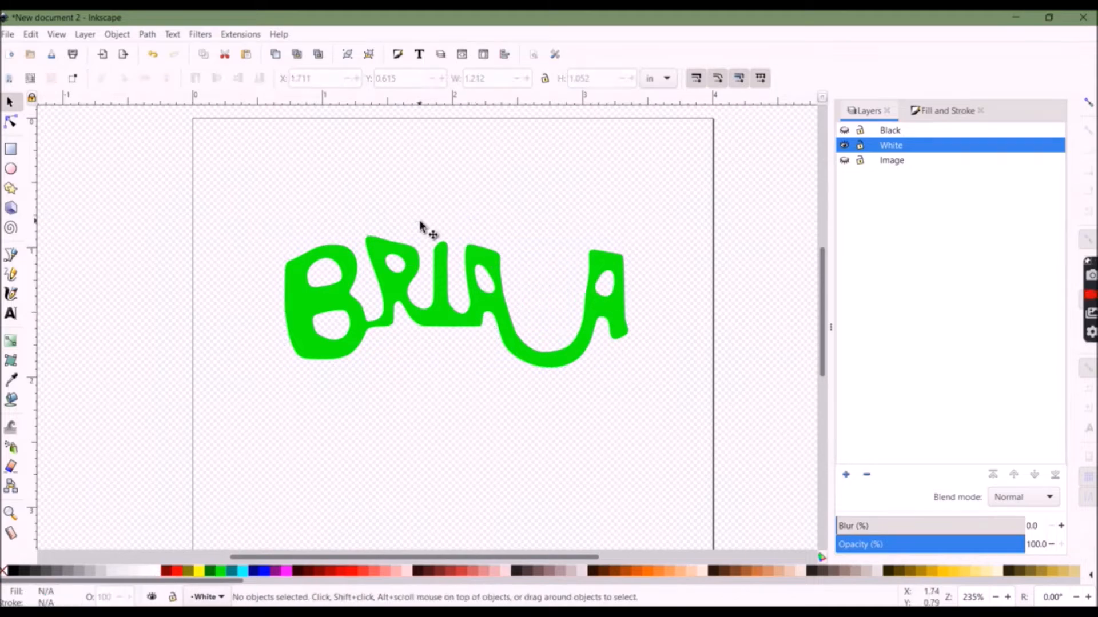
left_click(394, 292)
left_click(155, 570)
Select the Image layer artwork, zoom in, break it apart and recolor the inner letter fill piece
left_click(665, 283)
key("ctrl+a")
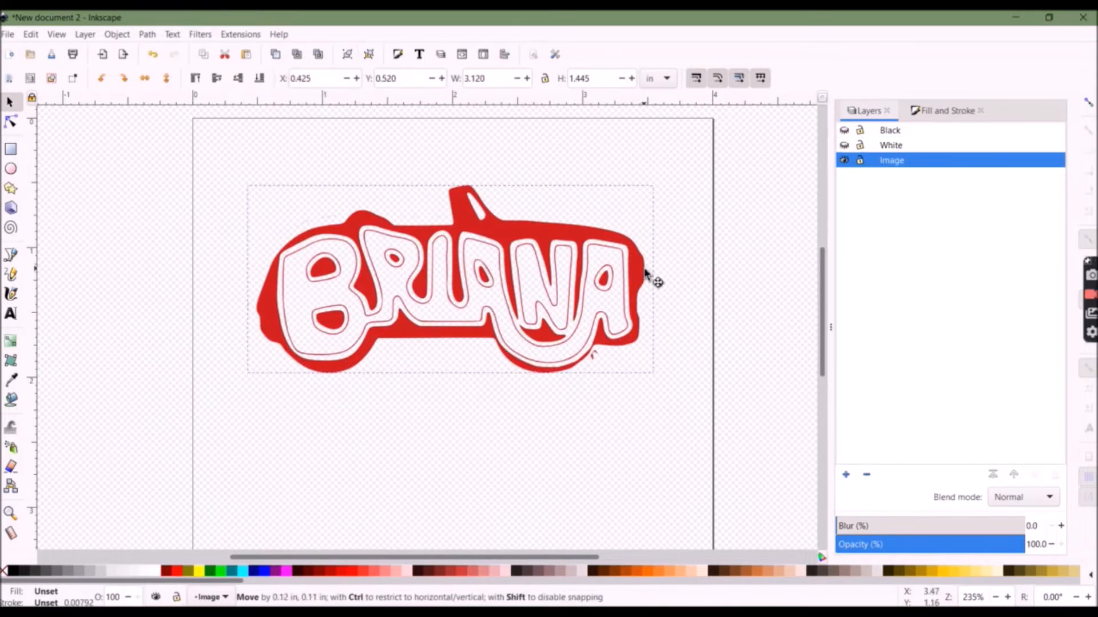
left_click(669, 382)
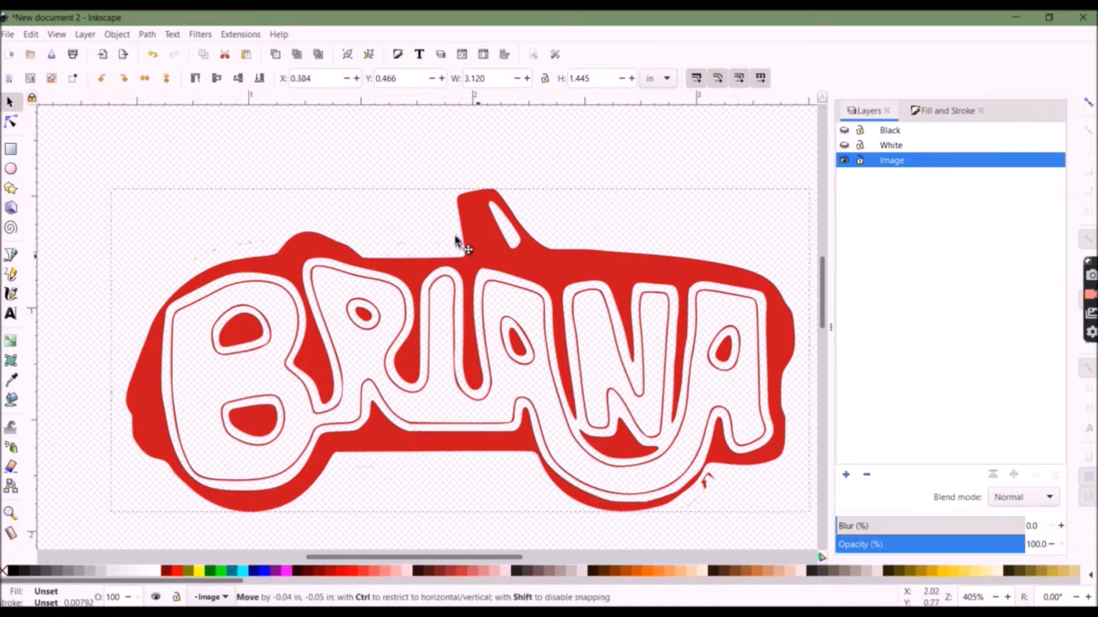
double_click(457, 238)
left_click(147, 35)
left_click(175, 213)
left_click(104, 369)
left_click(367, 572)
Cut the inner letter fill out of the red background shape with Path Difference
left_click(220, 383)
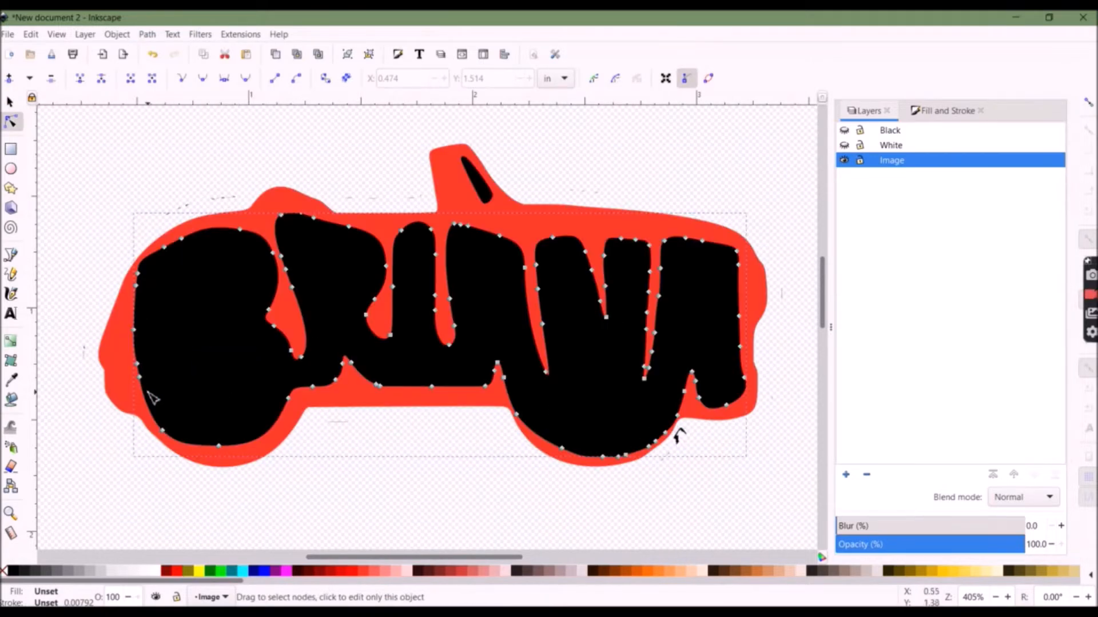
left_click(137, 390, "shift")
key("ctrl+minus")
key("Escape")
left_click(162, 394)
key("s")
key("ctrl+(")
key("Escape")
left_click(11, 103)
key("ctrl+z")
Fill the selected background piece red and lower it to the bottom
left_click(161, 327)
left_click(11, 122)
left_click(151, 349)
left_click(200, 572)
left_click(117, 34)
left_click(174, 330)
Select the letter counter pieces with their surrounding shapes and subtract them with Path Difference
scroll(173, 329, "up", 2)
left_click(131, 413, "shift")
left_click(147, 34)
left_click(172, 121)
left_click(178, 572)
left_click(297, 407)
left_click(233, 261)
left_click(495, 212)
left_click(344, 433)
left_click(316, 238)
left_click(147, 34)
left_click(172, 121)
Subtract the remaining counter piece near the B with Path Difference
left_click(216, 424)
left_click(226, 417, "shift")
left_click(147, 35)
left_click(172, 121)
Fill the thin letter outline strokes around the N, A's and B with red
scroll(495, 212, "right", 5)
left_click(475, 280)
left_click(609, 309)
left_click(637, 315, "shift")
left_click(178, 572)
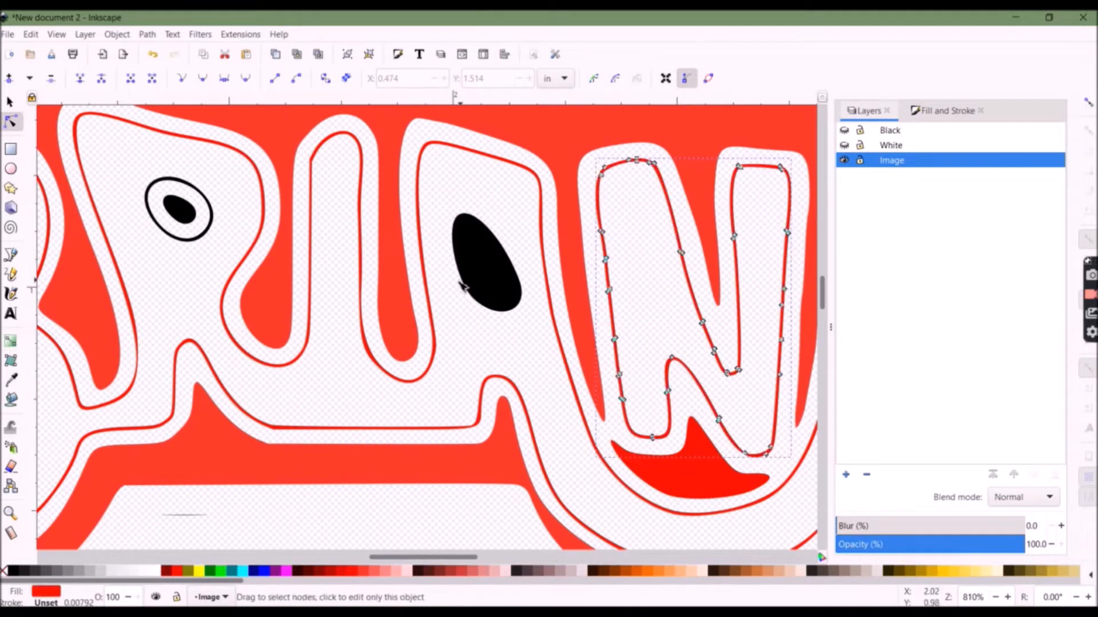
left_click(499, 276, "shift")
left_click(498, 275)
left_click(179, 571)
scroll(495, 343, "right", 5)
left_click(531, 276)
left_click(179, 572)
scroll(427, 343, "left", 10)
left_click(317, 474)
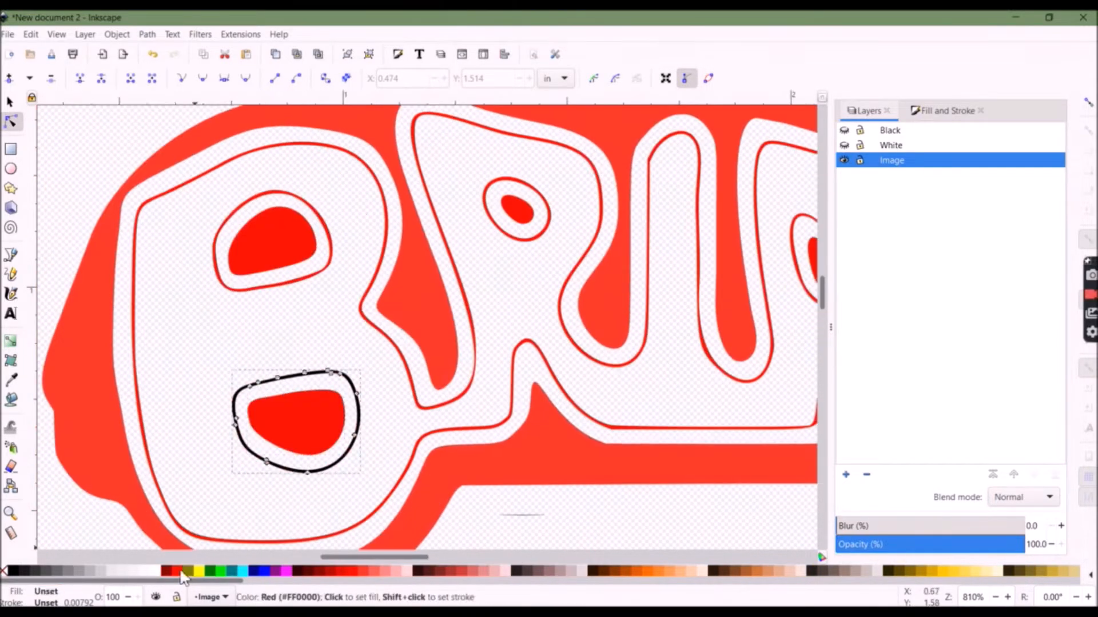
Delete the stray leftover fragments, including the small black mark below the last A
left_click(548, 317)
key("Delete")
scroll(531, 247, "down", 3)
left_click(503, 271)
left_click(415, 313)
left_click(10, 101)
left_click(589, 287)
left_click(10, 122)
left_click(573, 294)
left_click(440, 320)
left_click(10, 102)
scroll(728, 509, "up", 4)
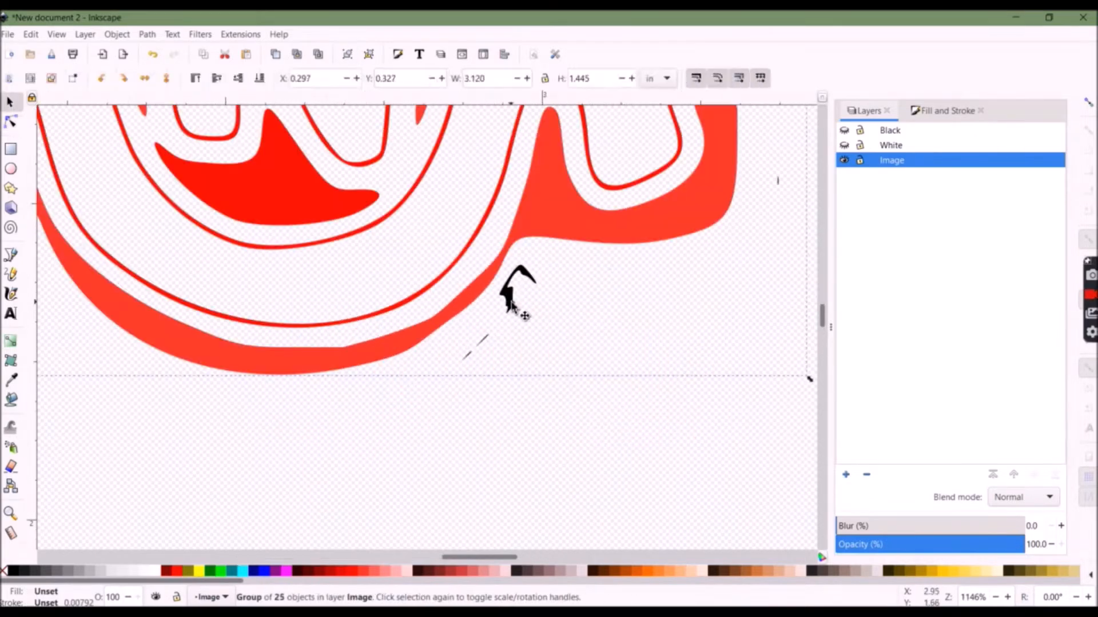
left_click(517, 292, "ctrl")
key("Delete")
Set the remaining selected piece's fill to red
scroll(486, 339, "down", 4)
scroll(498, 351, "up", 6)
left_click(10, 122)
scroll(715, 442, "down", 6)
left_click(178, 572)
left_click(9, 102)
Show the White and Black layers again and nudge their pieces into alignment over the red layer
left_click(845, 145)
left_click_drag(686, 319, 699, 363)
left_click(844, 130)
left_click_drag(764, 332, 760, 310)
scroll(506, 263, "up", 5)
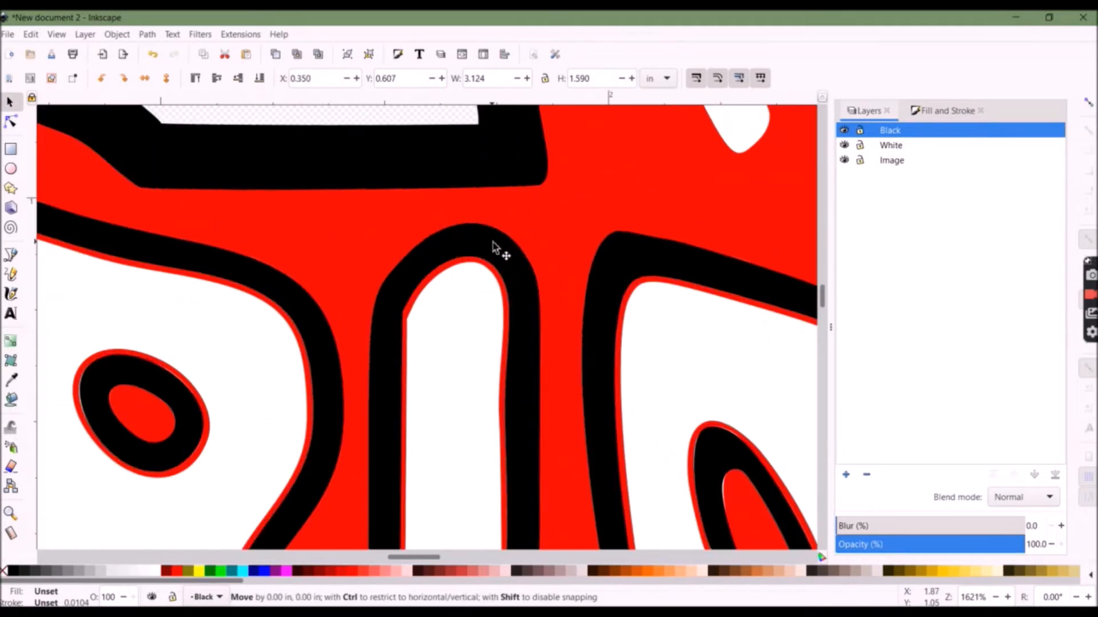
left_click_drag(491, 241, 493, 241)
scroll(549, 296, "down", 5)
key("Right")
key("Right")
left_click(746, 513)
key("ctrl+z")
left_click_drag(514, 556, 547, 552)
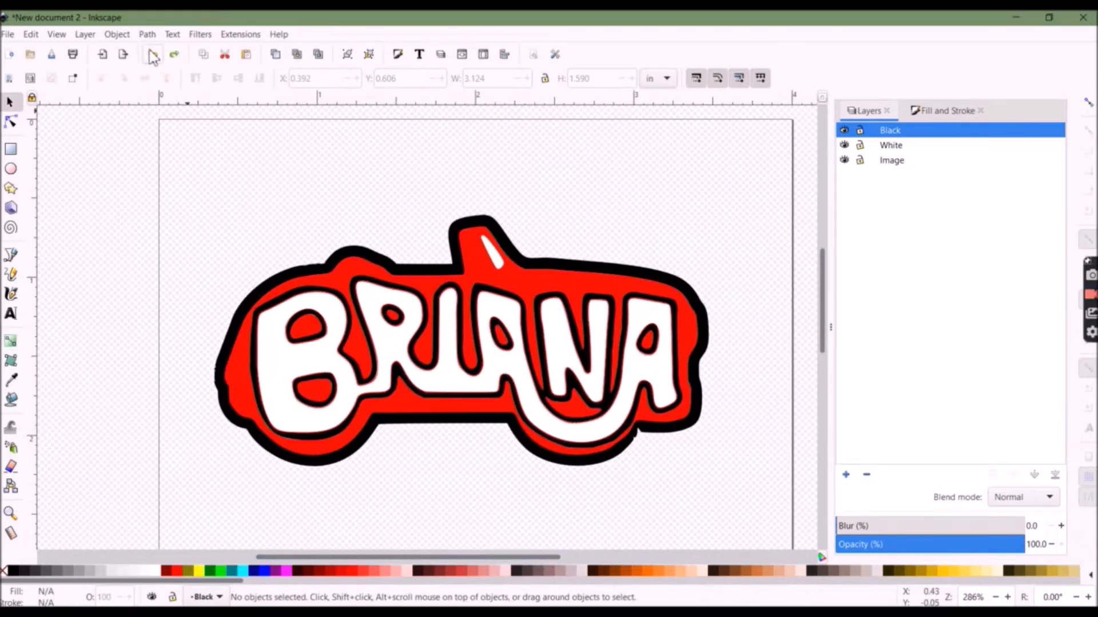
Open Ink/Stitch Params, review the AutoFill and underlay tabs, and apply the settings to all objects
left_click(240, 34)
mouse_move(395, 196)
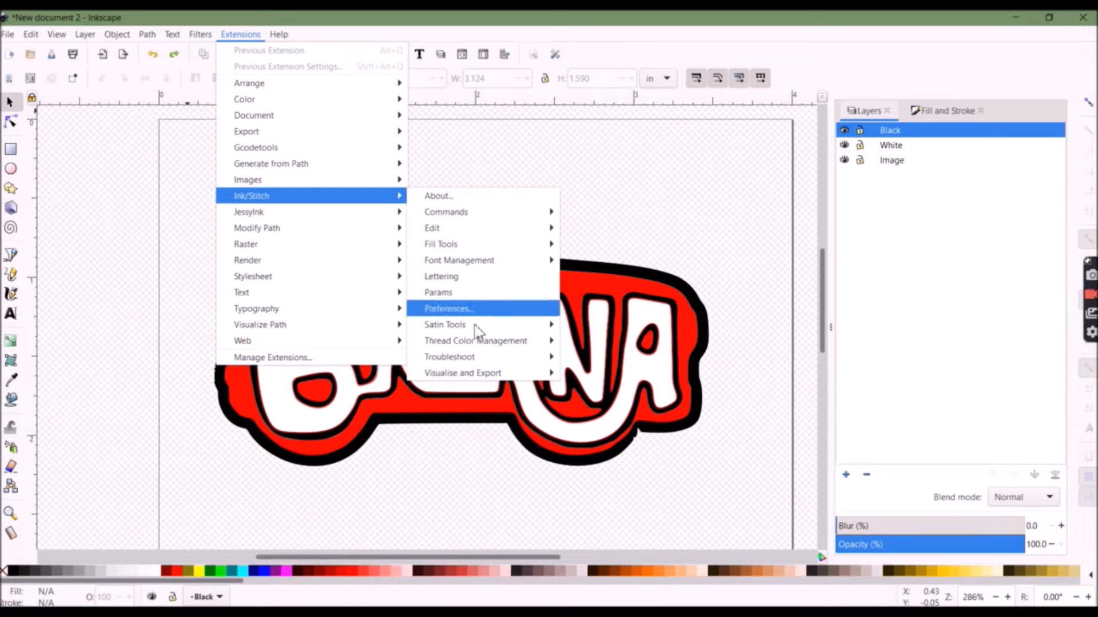
left_click(504, 292)
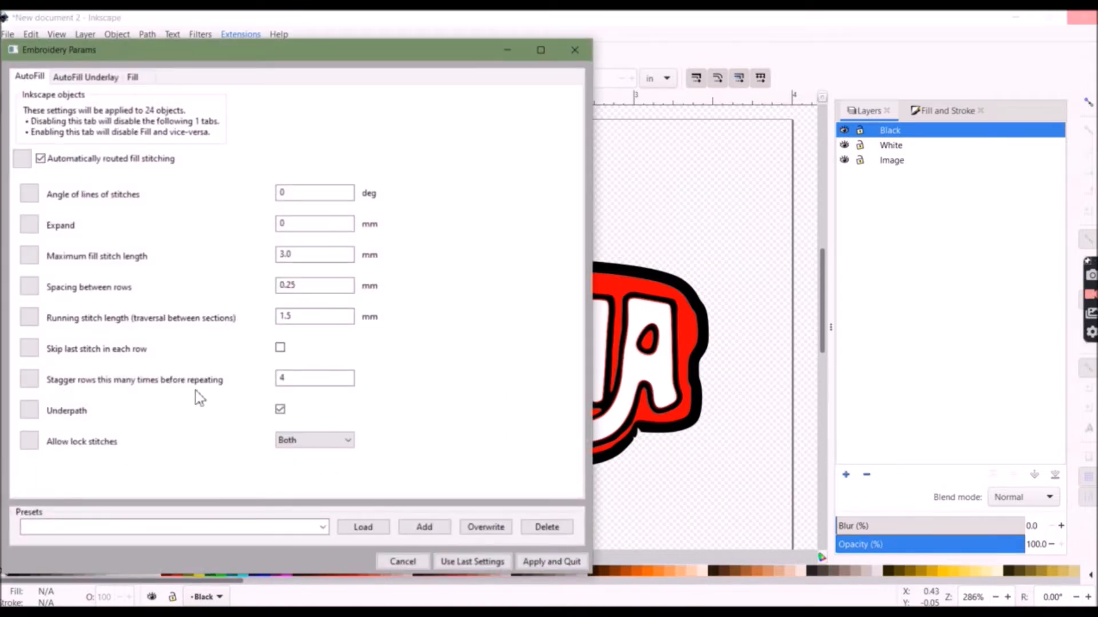
left_click(134, 77)
left_click(86, 76)
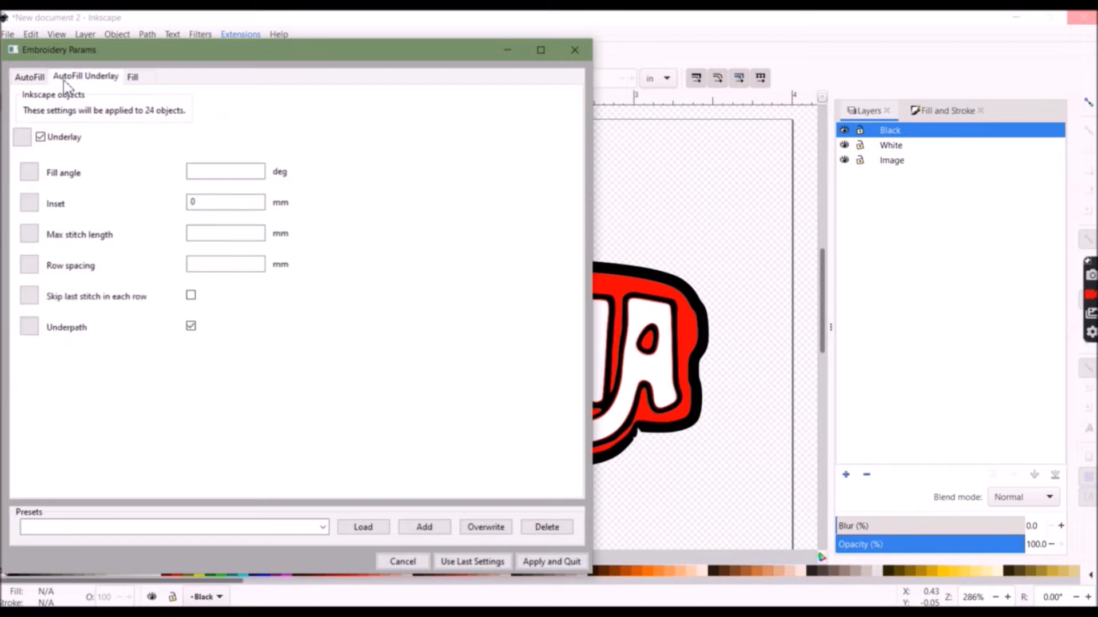
left_click(30, 76)
left_click(551, 561)
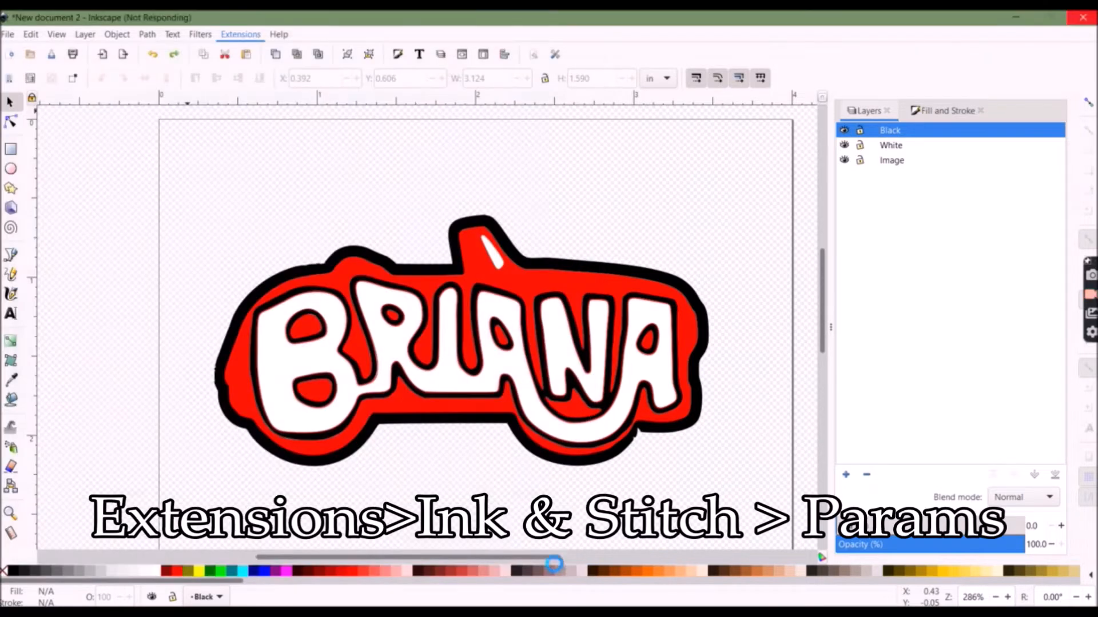
Preview the stitching in the Ink/Stitch Simulator / Realistic Preview at faster speed, then close it
left_click(240, 34)
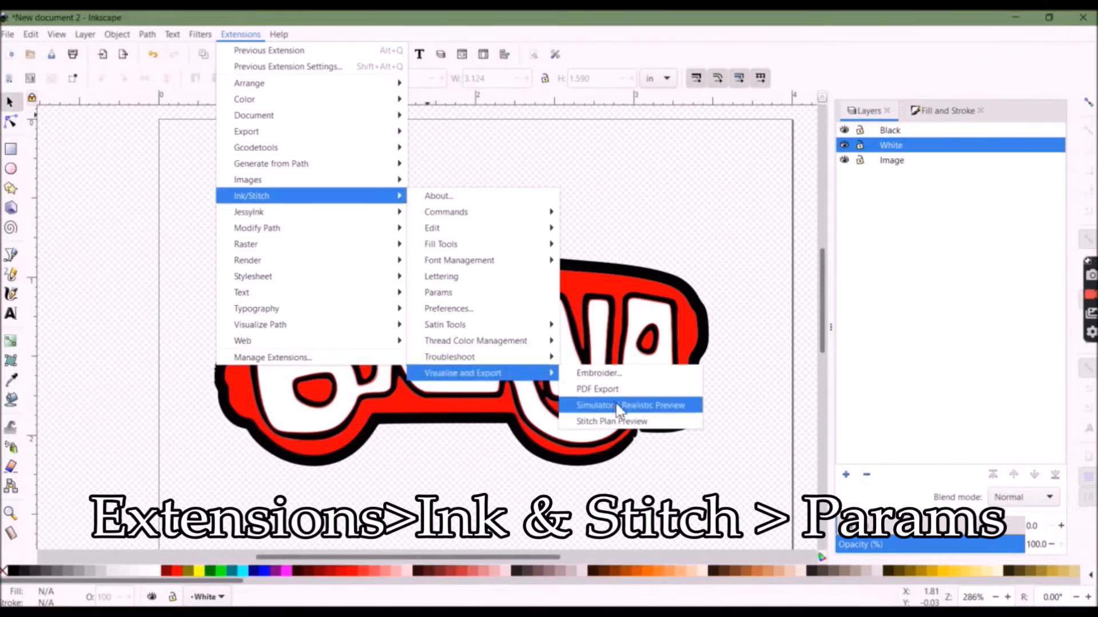
left_click(618, 405)
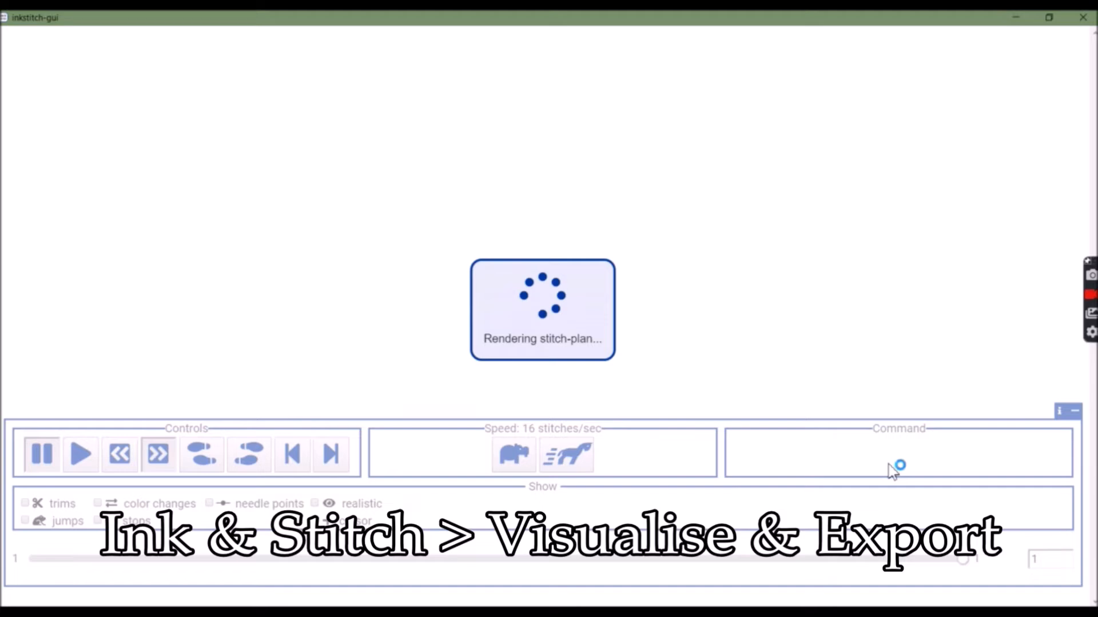
left_click(566, 456)
left_click(566, 456)
left_click(566, 456)
left_click(568, 457)
left_click(568, 457)
left_click(568, 457)
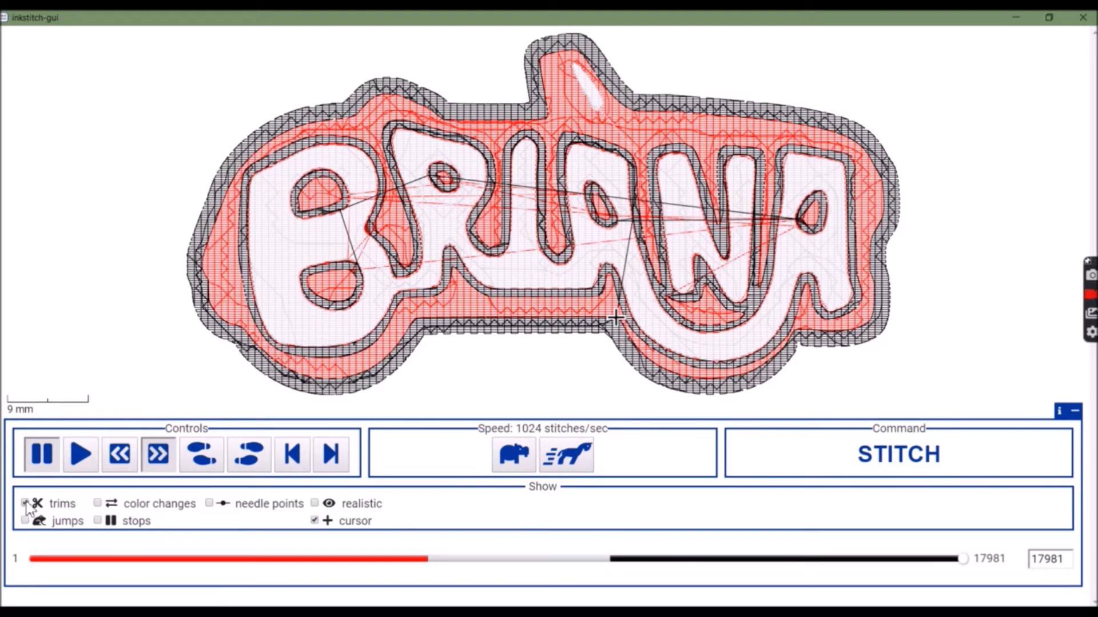
left_click(1082, 17)
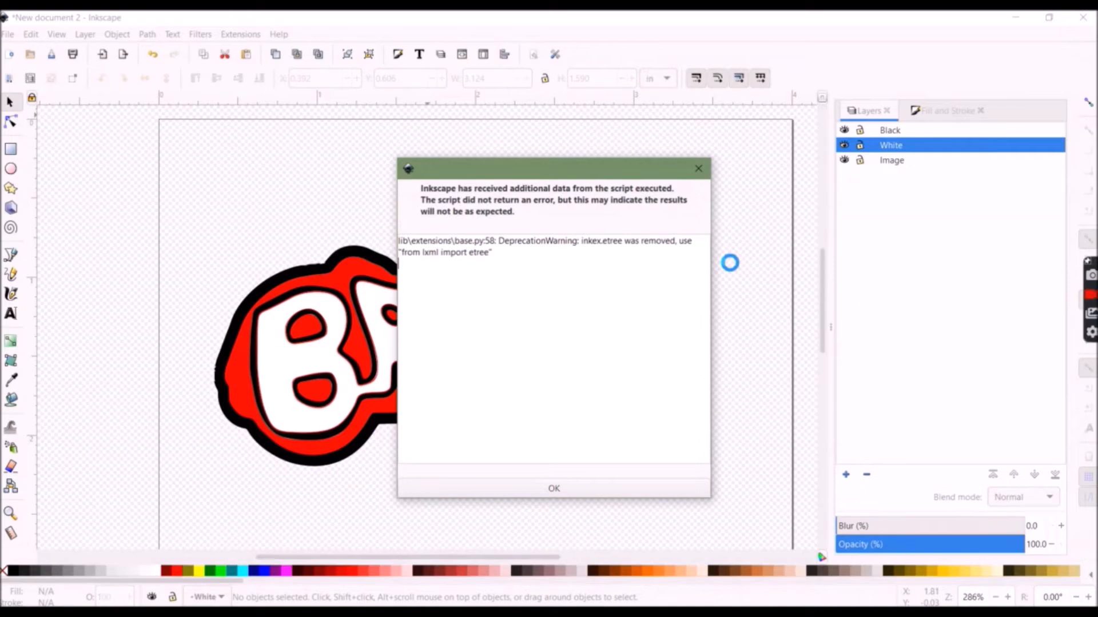
Save the document as emrboideryfile in the Downloads folder
left_click(575, 494)
left_click(7, 33)
left_click(49, 135)
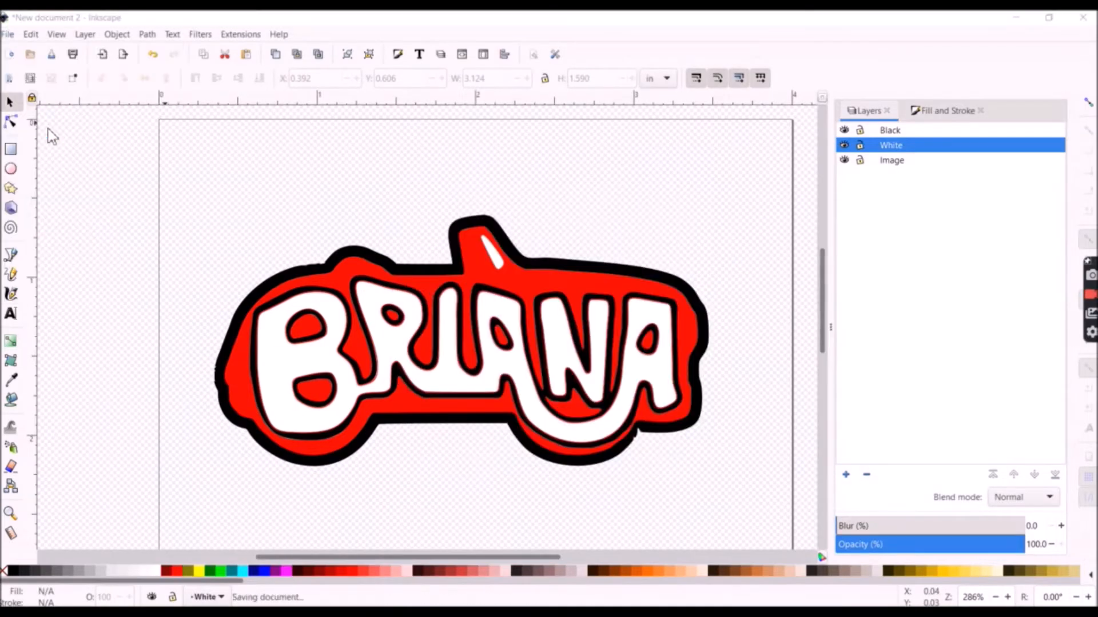
left_click(39, 220)
double_click(269, 150)
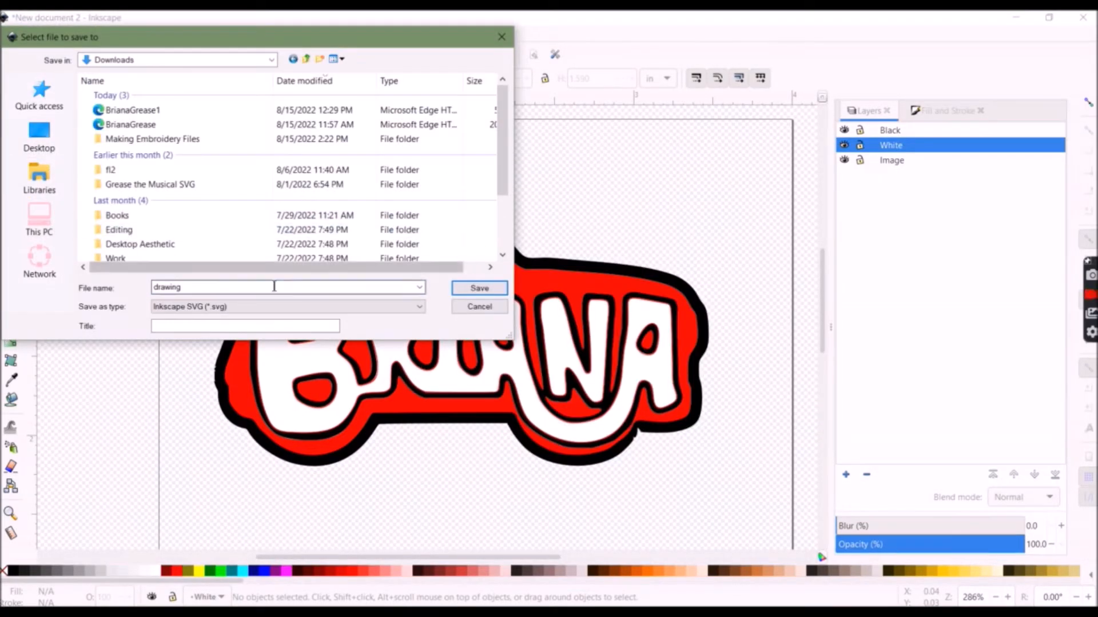
type("emrboideryfile")
key("Return")
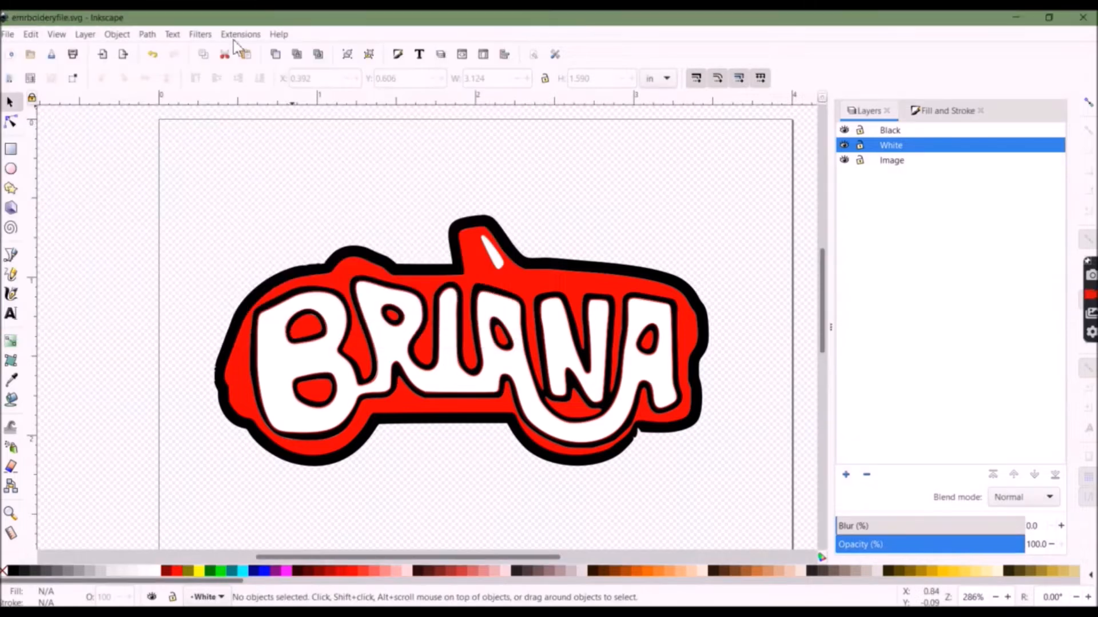
Open the Ink/Stitch Embroider export instructions under Visualise and Export, read them, and close the dialog
left_click(240, 33)
mouse_move(252, 195)
mouse_move(543, 373)
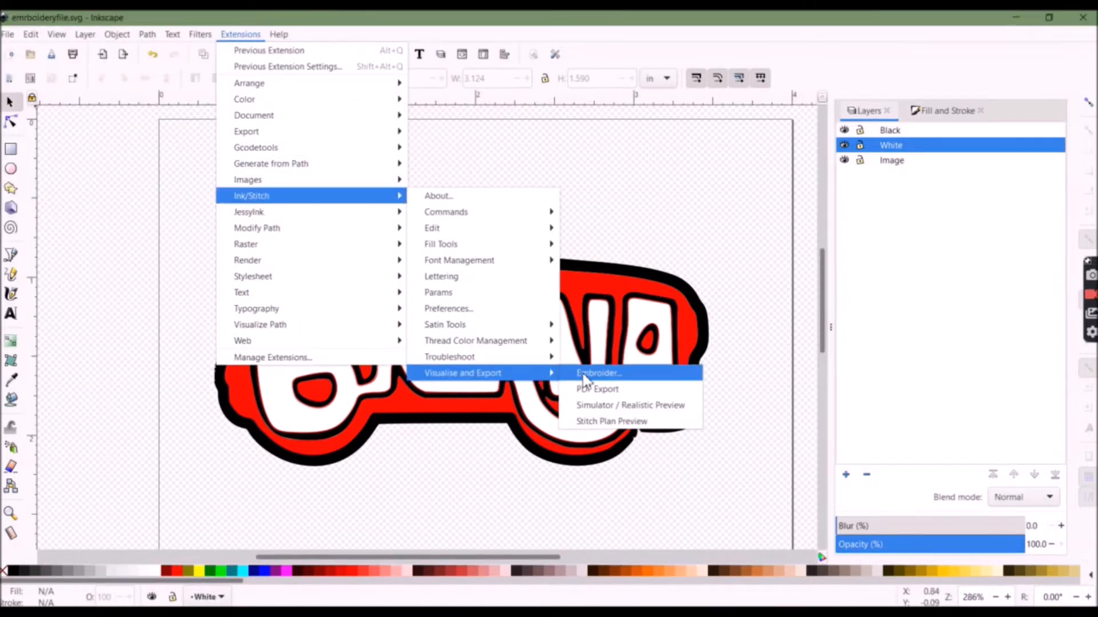
left_click(584, 378)
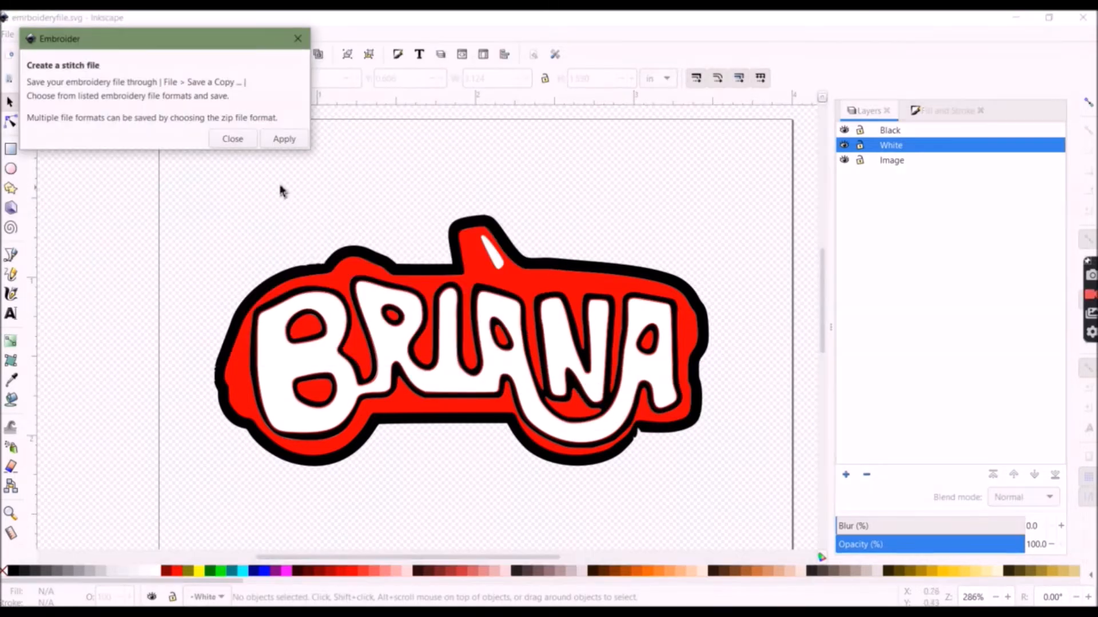
left_click(227, 139)
Save the design as GreaseBriana in the PES embroidery file format in the Downloads folder
left_click(7, 33)
left_click(51, 160)
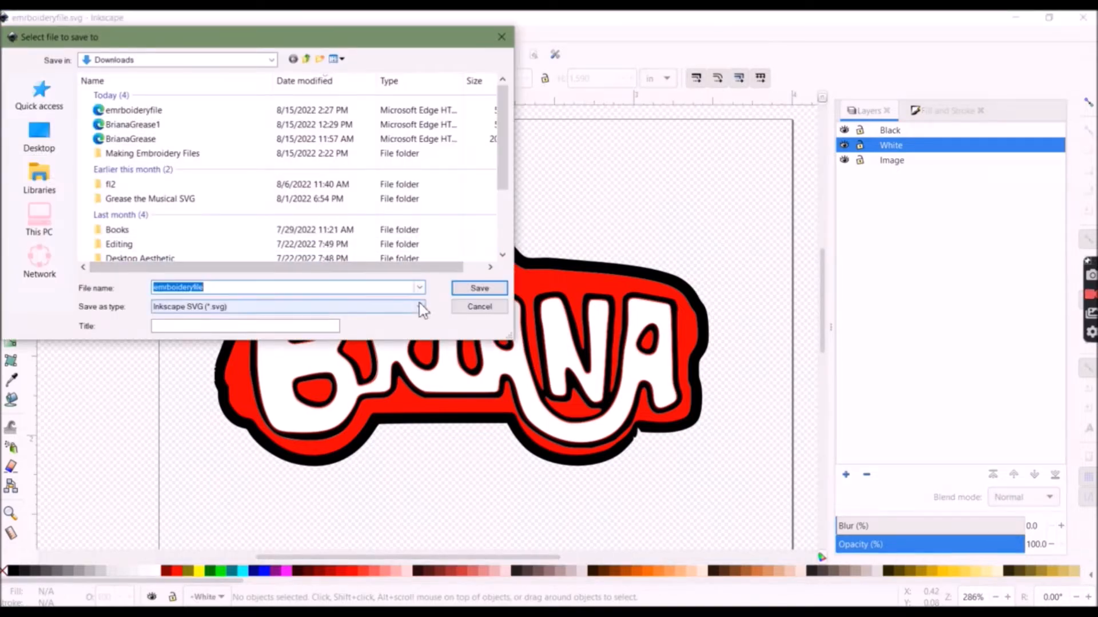
left_click(420, 307)
left_click(297, 459)
type("GreaseBriana")
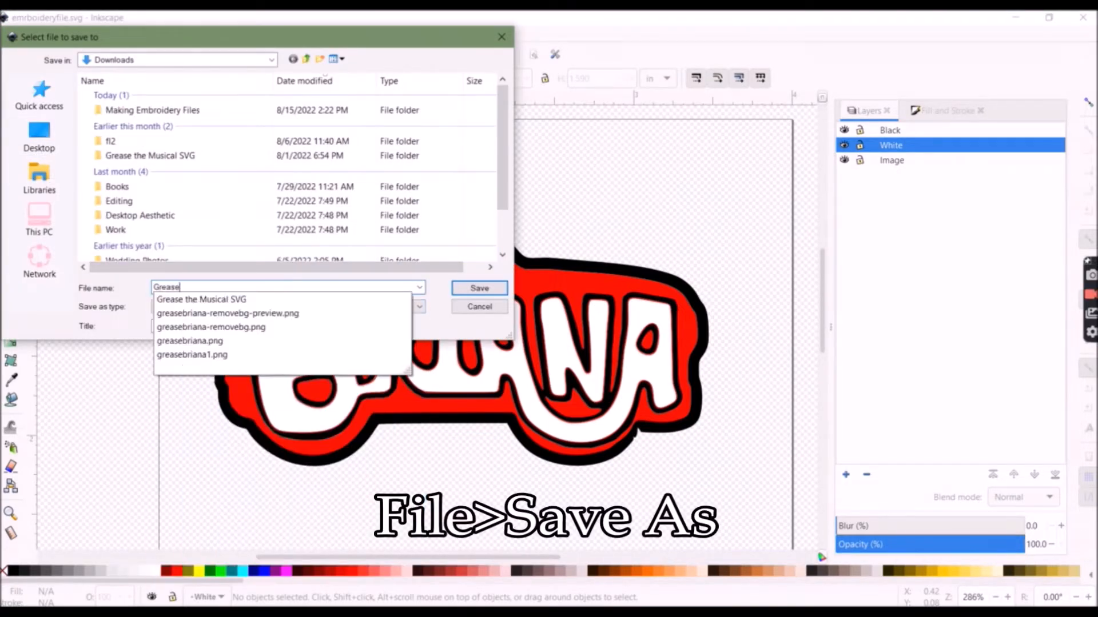
left_click(479, 287)
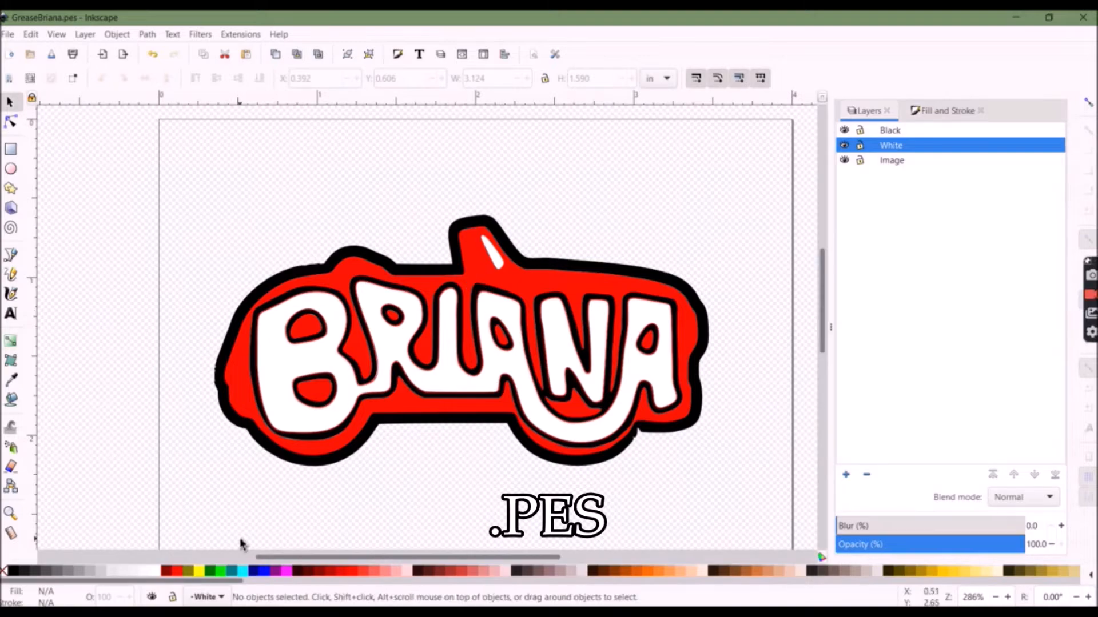
Switch to File Explorer and open the Downloads folder to check the saved embroidery file
left_click(238, 608)
left_click(280, 164)
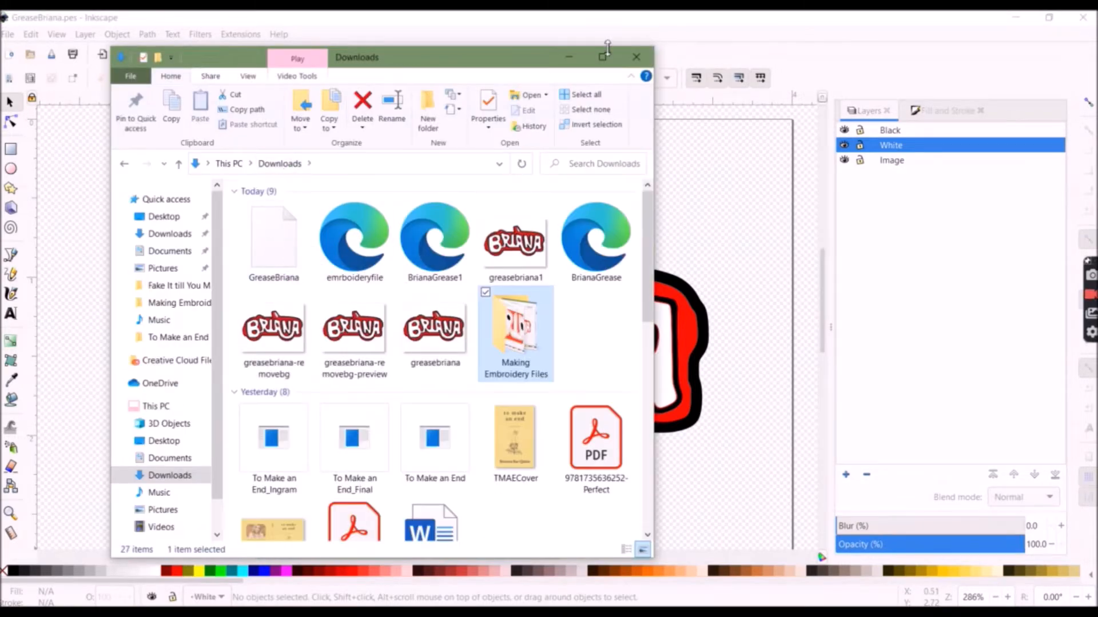